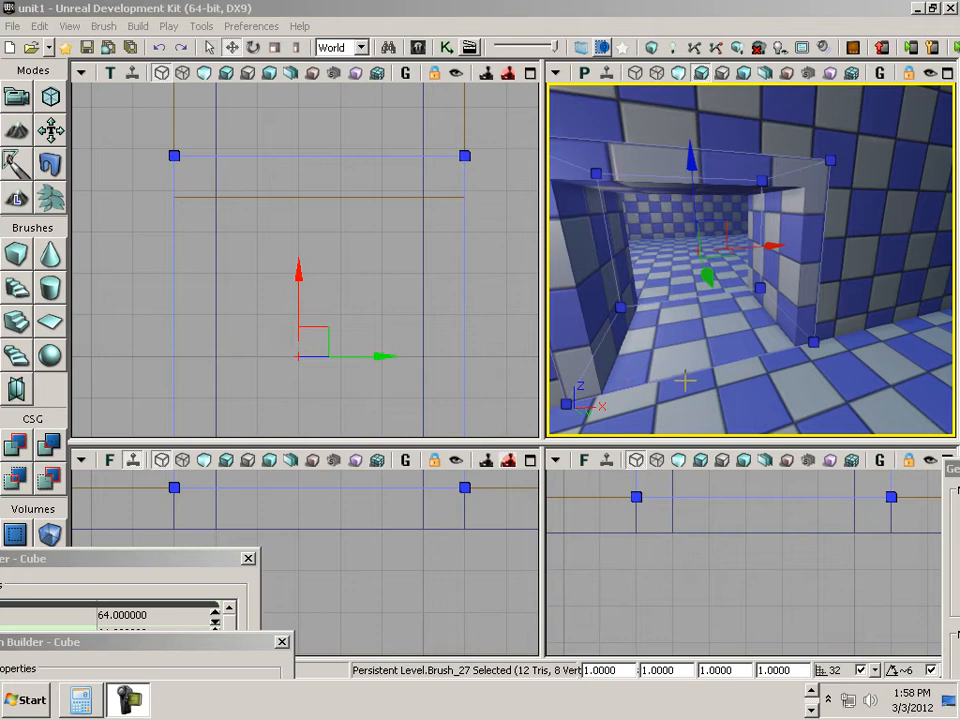
# Step: Snap the vertices of the additive brush forming the doorway frame to the grid
pyautogui.moveTo(688, 379)
pyautogui.mouseDown()
pyautogui.moveTo(656, 433)
pyautogui.moveTo(687, 375)
pyautogui.mouseUp()
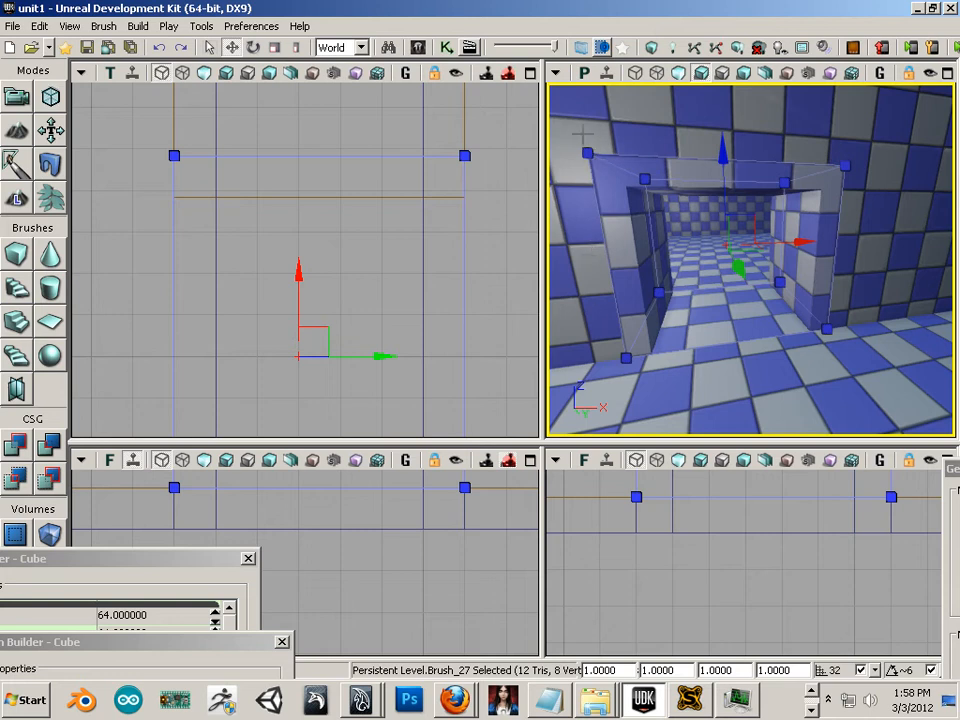
pyautogui.moveTo(601, 128); pyautogui.dragTo(634, 125)
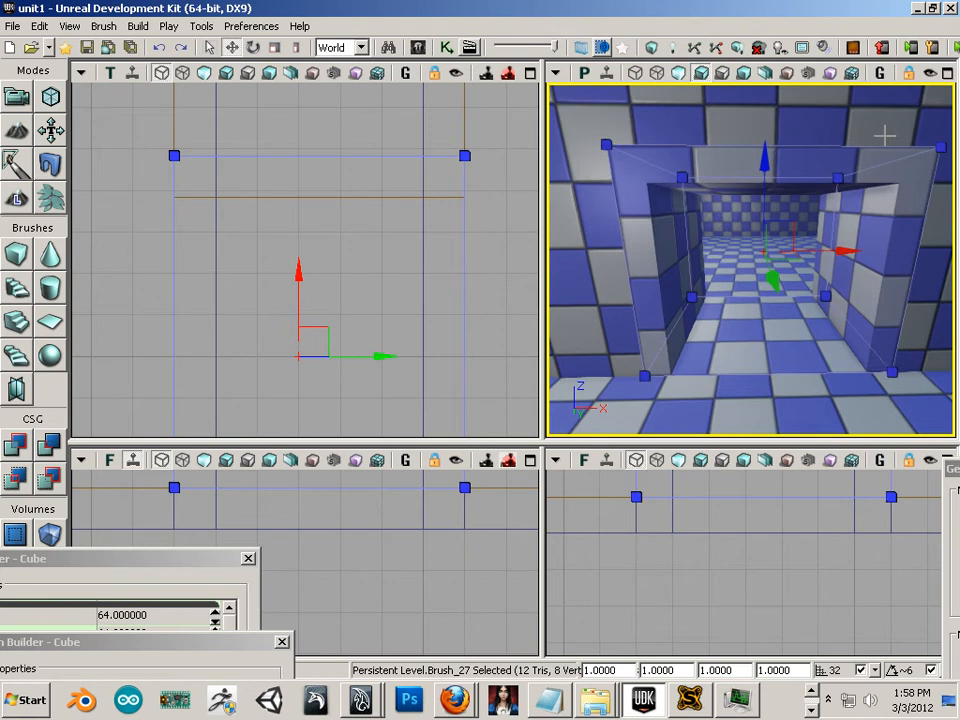
pyautogui.moveTo(473, 314); pyautogui.dragTo(482, 220, button='right')
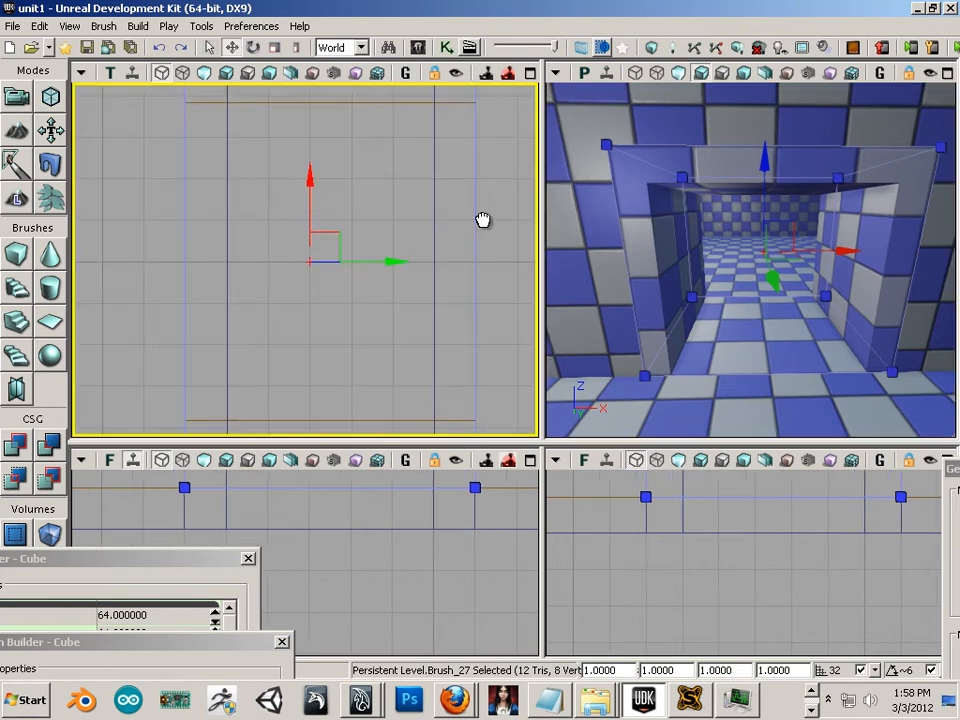
pyautogui.scroll(-4, 474, 222)
pyautogui.moveTo(431, 171)
pyautogui.mouseDown(button='right')
pyautogui.moveTo(420, 221)
pyautogui.moveTo(421, 199)
pyautogui.mouseUp(button='right')
pyautogui.middleClick(416, 173)
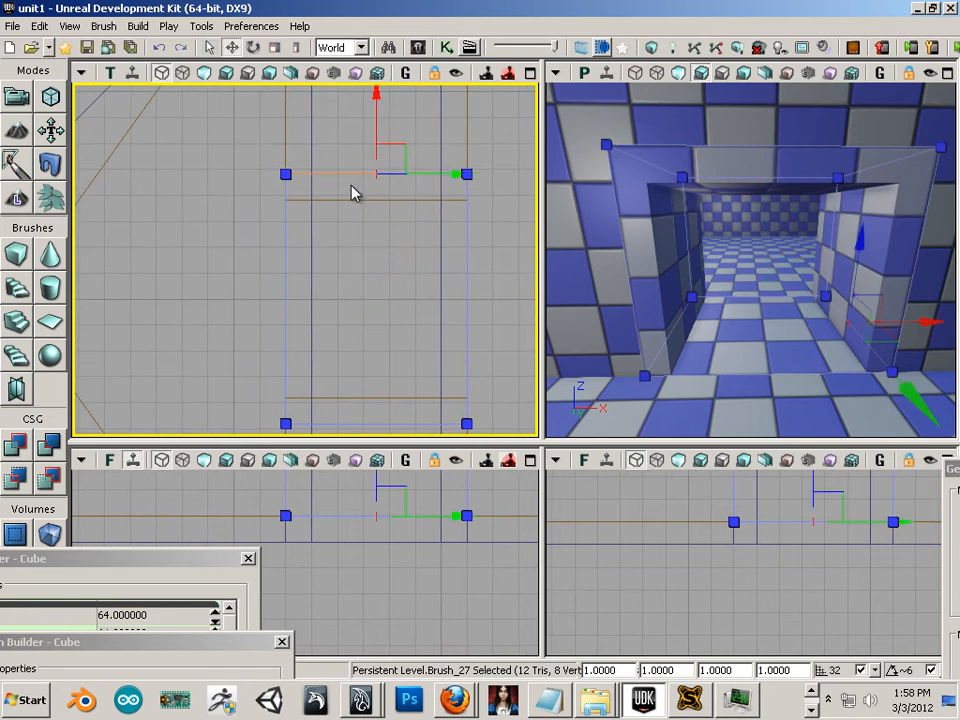
pyautogui.scroll(2, 427, 316)
pyautogui.moveTo(429, 296); pyautogui.dragTo(410, 393, button='right')
pyautogui.scroll(2, 413, 380)
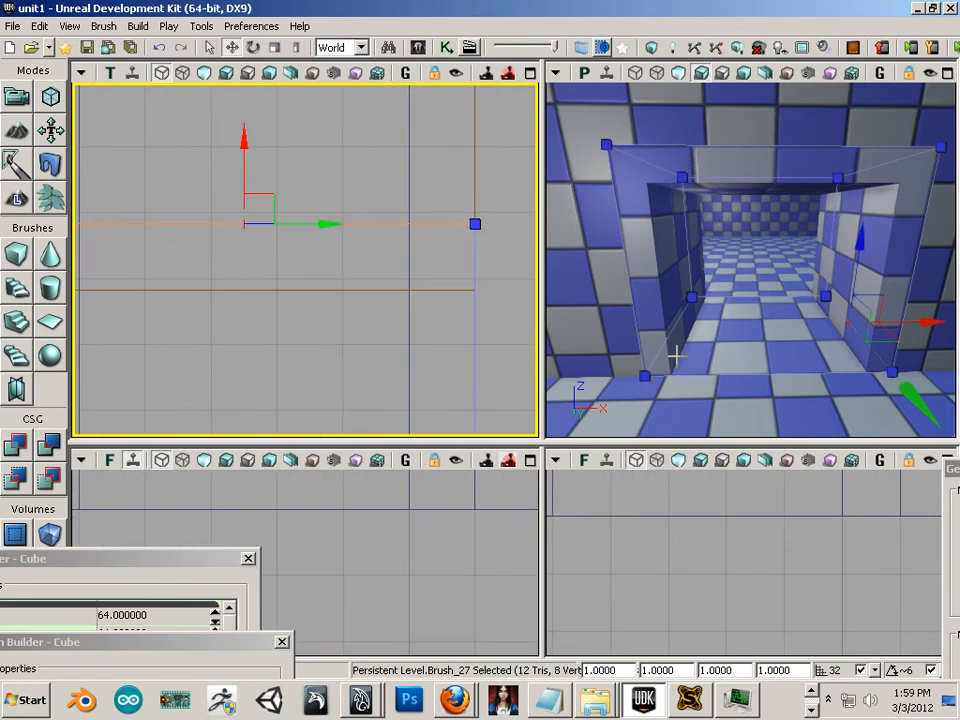
pyautogui.moveTo(362, 369); pyautogui.dragTo(452, 349)
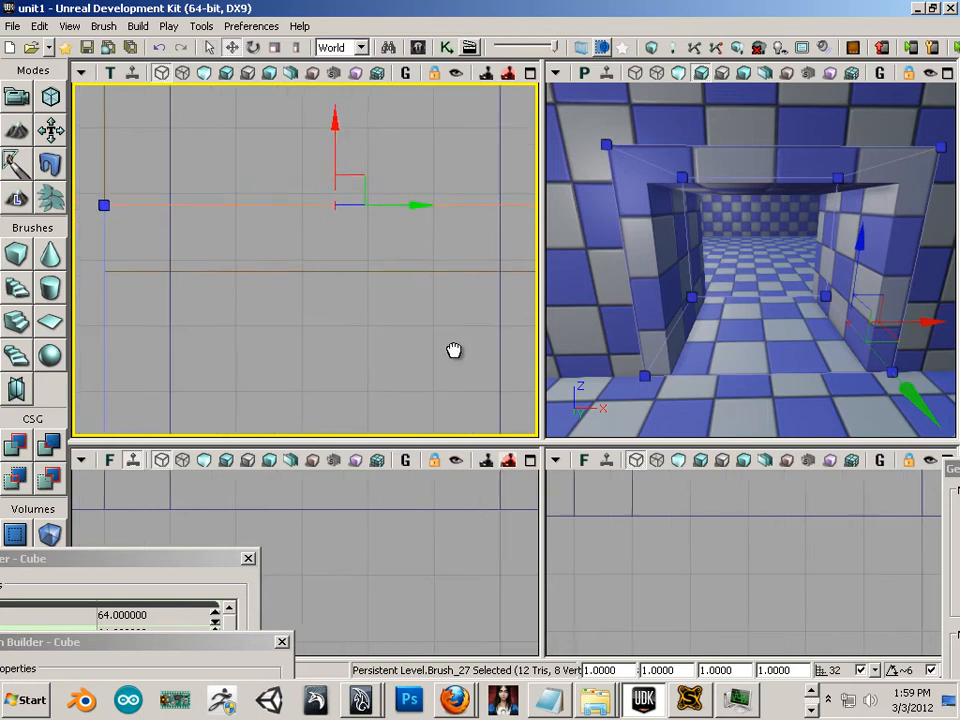
pyautogui.rightClick(308, 208)
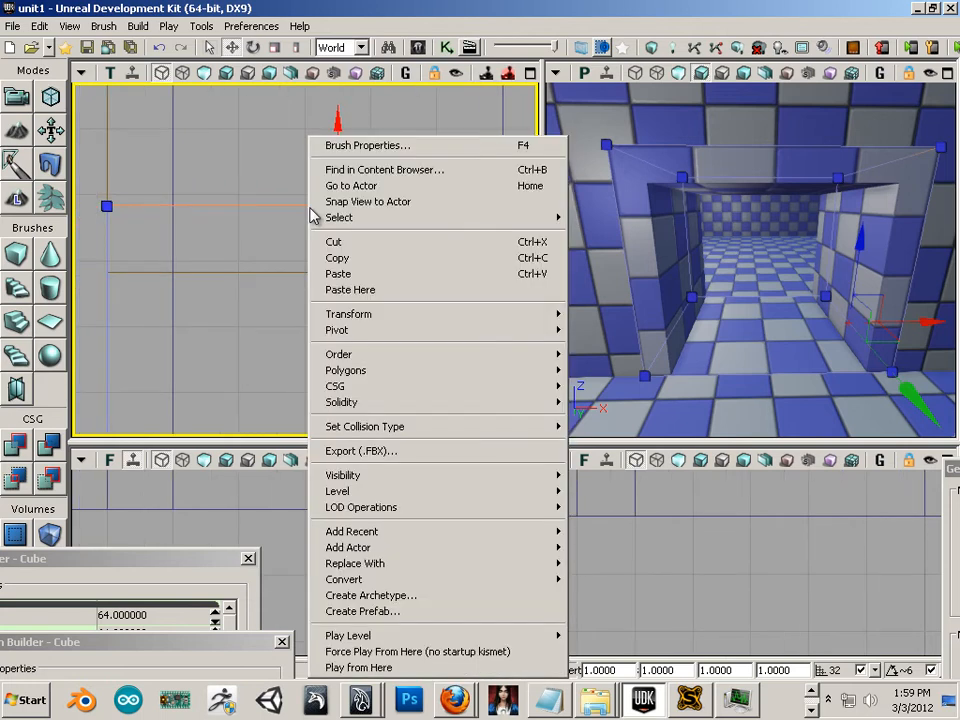
pyautogui.moveTo(362, 320)
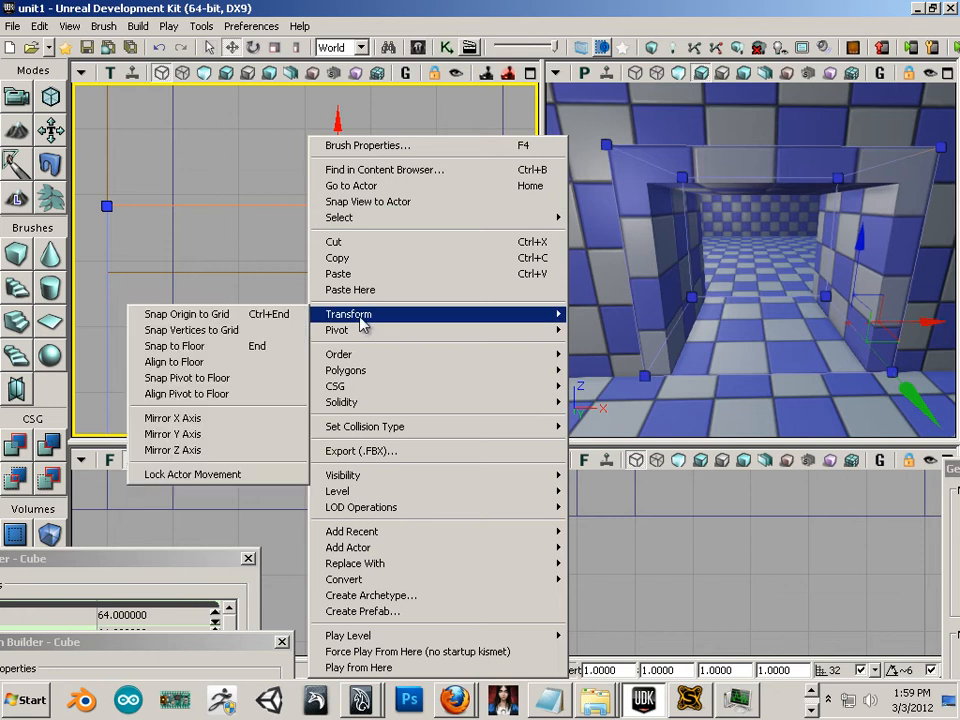
pyautogui.click(266, 331)
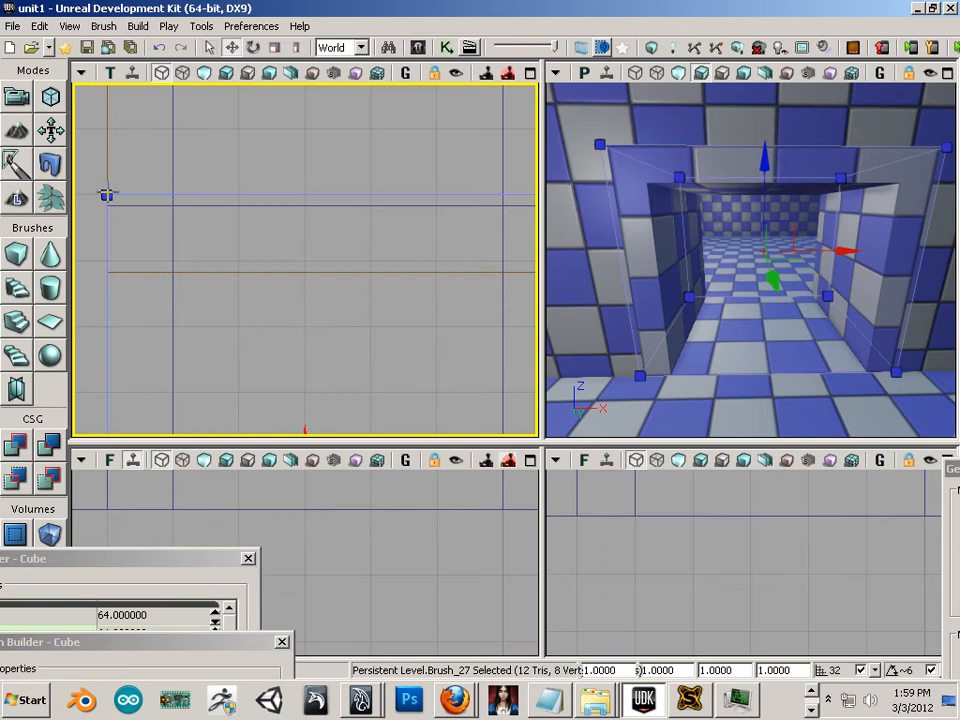
# Step: Check the far end of the snapped doorway brush and rebuild the geometry for the visible levels
pyautogui.moveTo(294, 241)
pyautogui.mouseDown()
pyautogui.moveTo(71, 281)
pyautogui.moveTo(160, 101)
pyautogui.mouseUp()
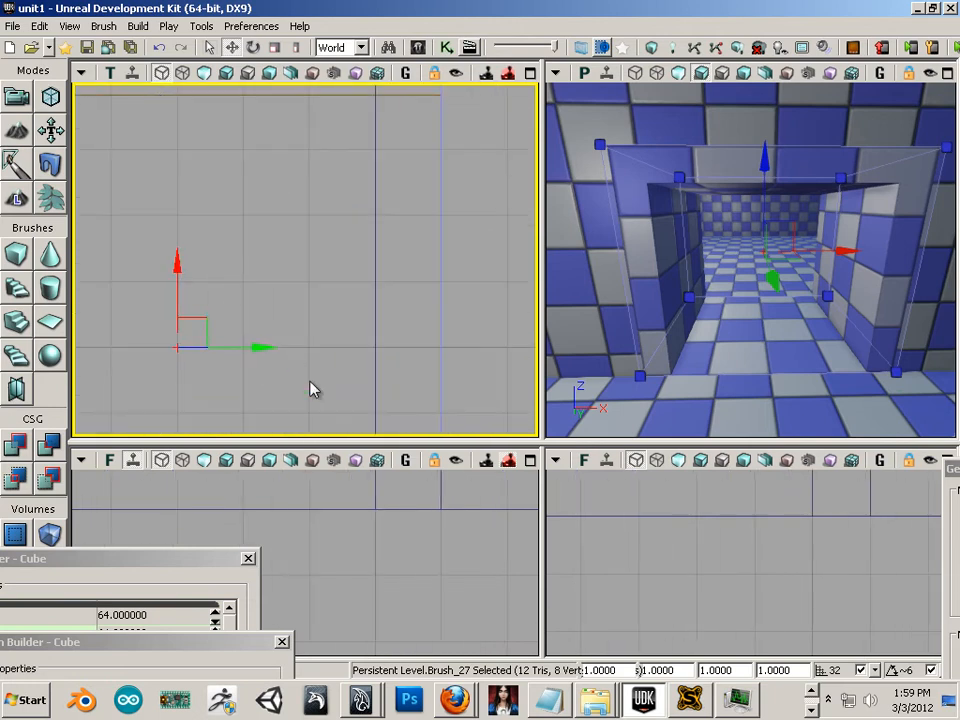
pyautogui.moveTo(310, 381)
pyautogui.mouseDown()
pyautogui.moveTo(330, 215)
pyautogui.moveTo(375, 178)
pyautogui.mouseUp()
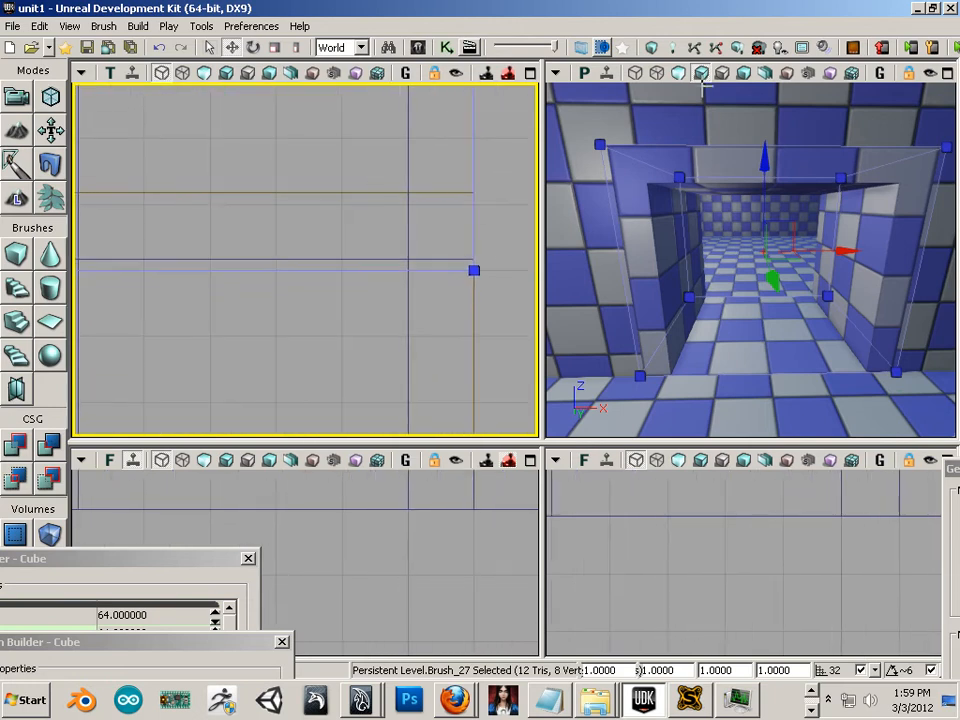
pyautogui.click(653, 49)
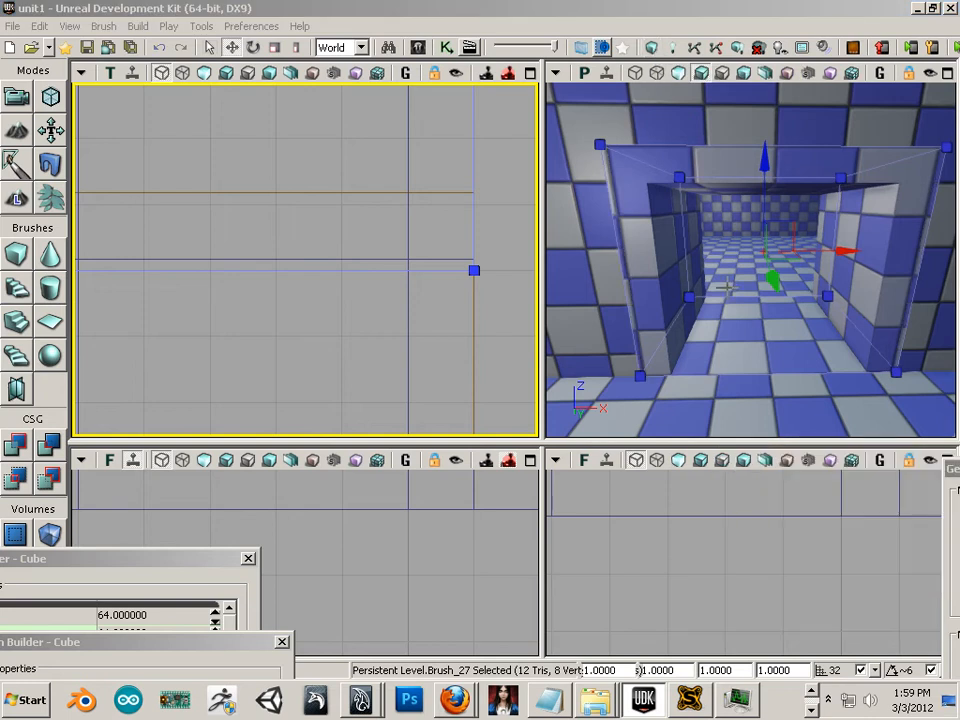
pyautogui.moveTo(778, 313)
pyautogui.mouseDown()
pyautogui.moveTo(782, 255)
pyautogui.moveTo(643, 239)
pyautogui.moveTo(594, 214)
pyautogui.moveTo(621, 135)
pyautogui.moveTo(613, 158)
pyautogui.moveTo(640, 270)
pyautogui.moveTo(733, 313)
pyautogui.moveTo(801, 261)
pyautogui.moveTo(859, 261)
pyautogui.moveTo(881, 229)
pyautogui.moveTo(904, 223)
pyautogui.moveTo(894, 197)
pyautogui.moveTo(941, 244)
pyautogui.moveTo(943, 254)
pyautogui.moveTo(927, 258)
pyautogui.moveTo(896, 246)
pyautogui.moveTo(921, 229)
pyautogui.moveTo(939, 257)
pyautogui.moveTo(939, 282)
pyautogui.moveTo(724, 294)
pyautogui.moveTo(696, 268)
pyautogui.moveTo(699, 242)
pyautogui.moveTo(692, 266)
pyautogui.moveTo(701, 229)
pyautogui.moveTo(690, 210)
pyautogui.moveTo(672, 240)
pyautogui.moveTo(784, 307)
pyautogui.mouseUp()
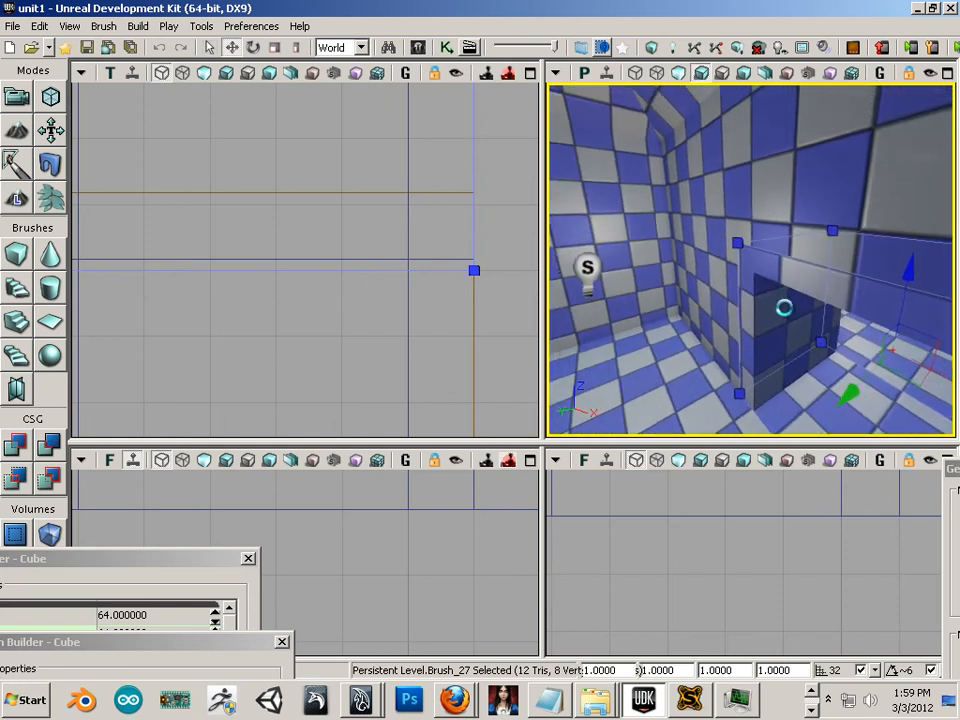
# Step: Snap the vertices of the thin floor brush under the doorway to the grid and rebuild the visible levels' geometry
pyautogui.moveTo(455, 299)
pyautogui.mouseDown()
pyautogui.moveTo(467, 281)
pyautogui.moveTo(407, 294)
pyautogui.moveTo(420, 279)
pyautogui.moveTo(432, 289)
pyautogui.mouseUp()
pyautogui.scroll(-5, 431, 283)
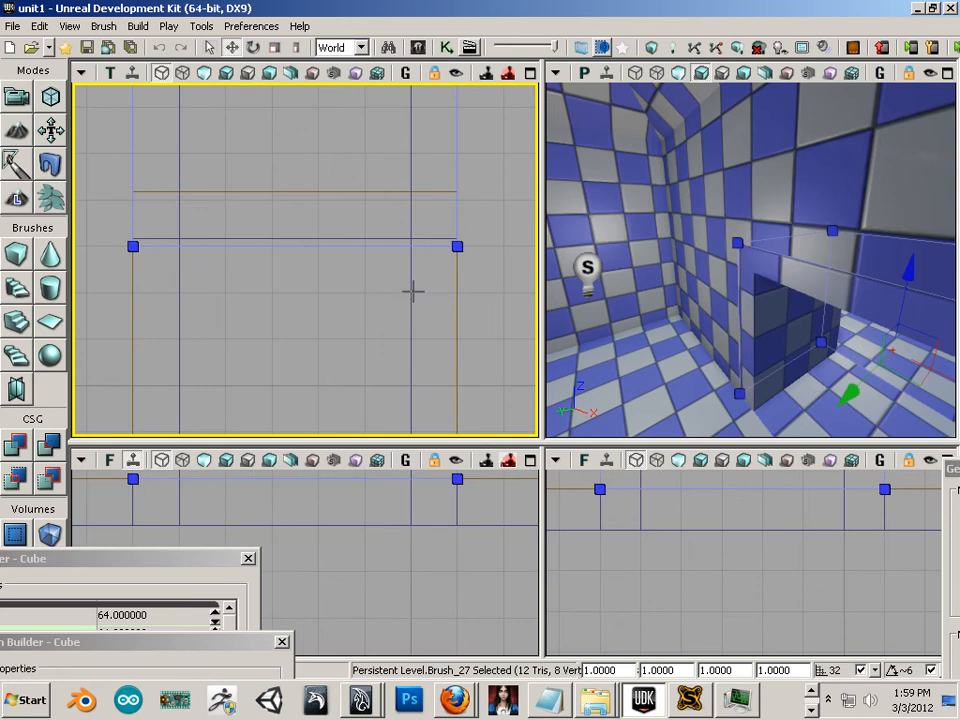
pyautogui.moveTo(372, 312); pyautogui.dragTo(390, 274)
pyautogui.click(390, 274)
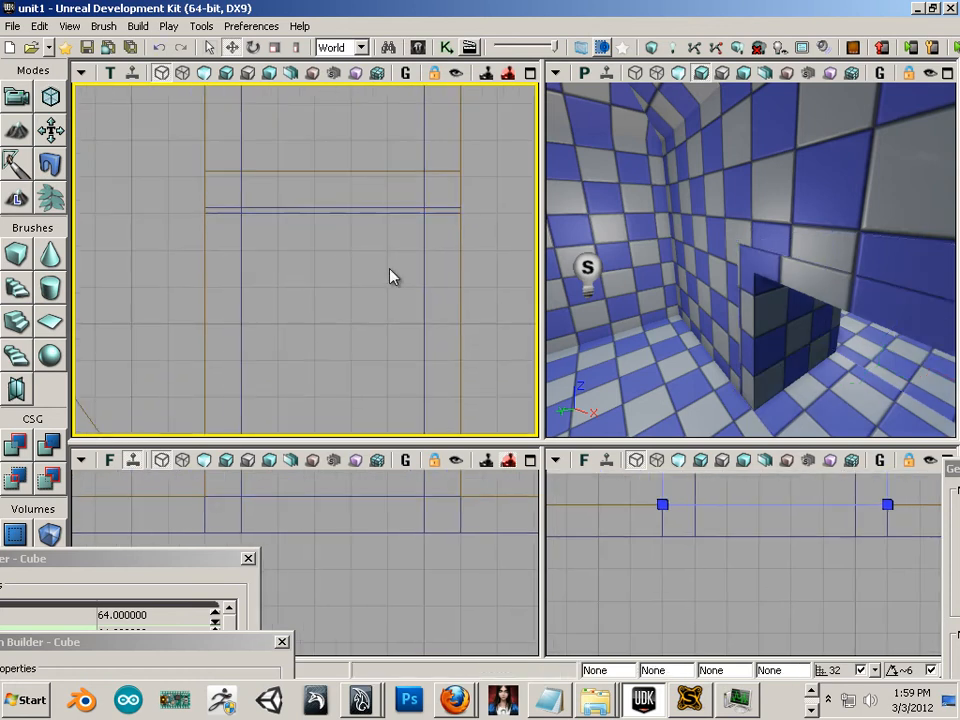
pyautogui.click(463, 258)
pyautogui.scroll(1, 467, 266)
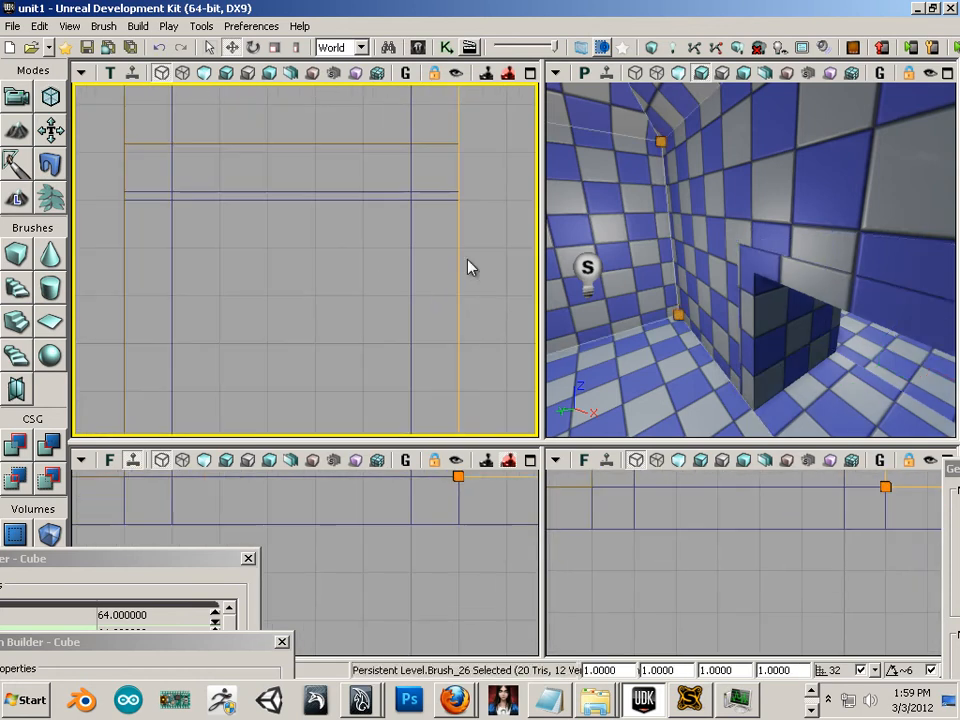
pyautogui.click(422, 200)
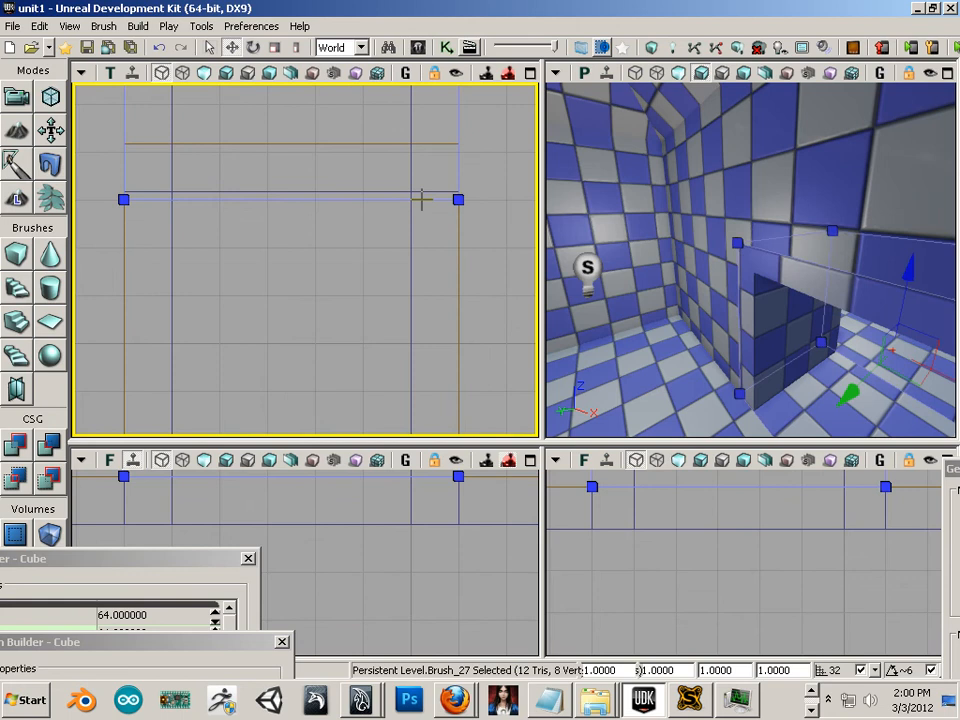
pyautogui.keyDown('alt'); pyautogui.moveTo(422, 200); pyautogui.dragTo(422, 190); pyautogui.keyUp('alt')
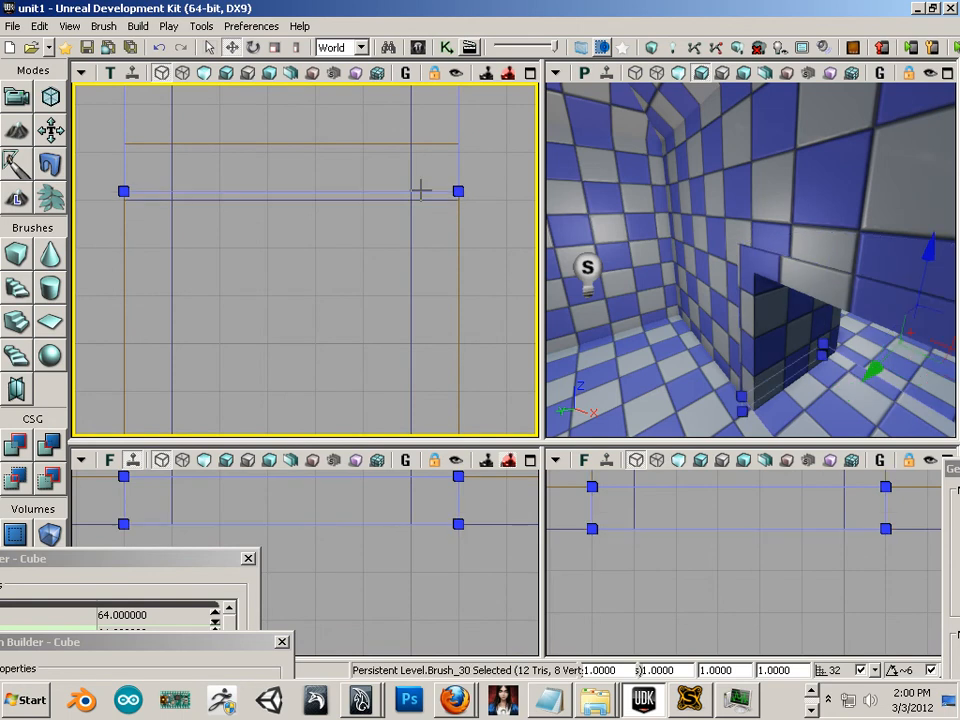
pyautogui.moveTo(412, 316)
pyautogui.mouseDown()
pyautogui.moveTo(441, 201)
pyautogui.moveTo(467, 253)
pyautogui.moveTo(452, 274)
pyautogui.moveTo(440, 395)
pyautogui.mouseUp()
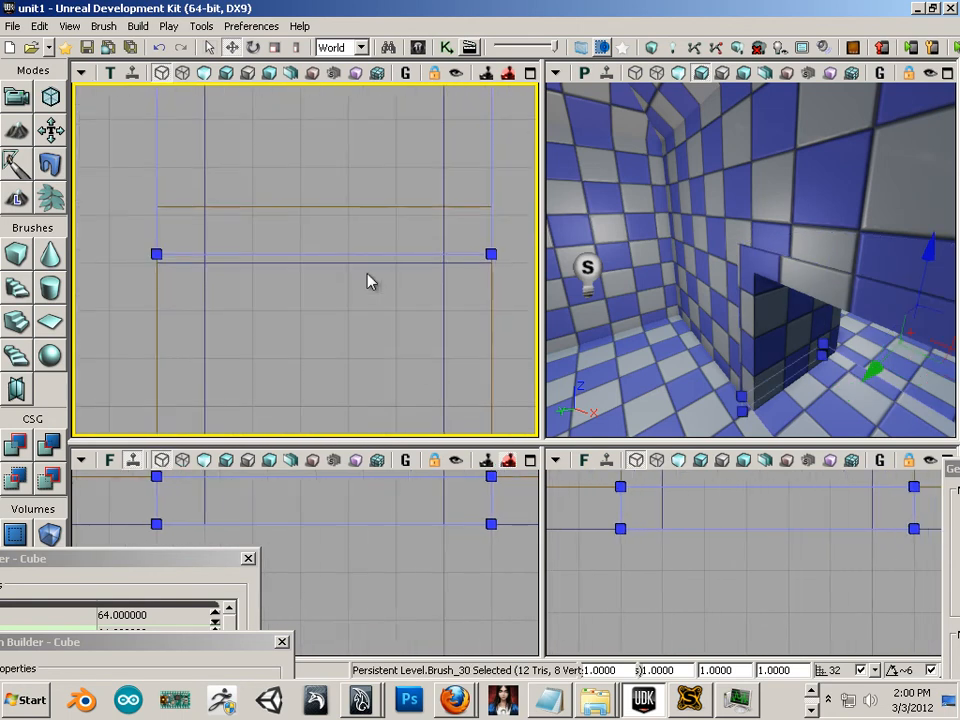
pyautogui.rightClick(363, 255)
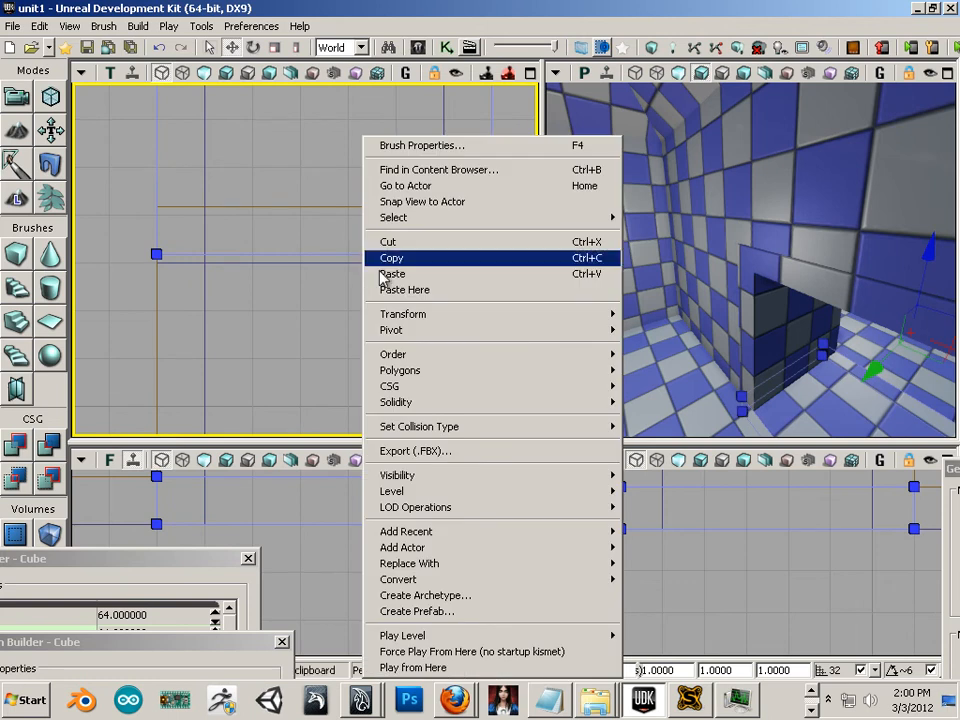
pyautogui.moveTo(422, 317)
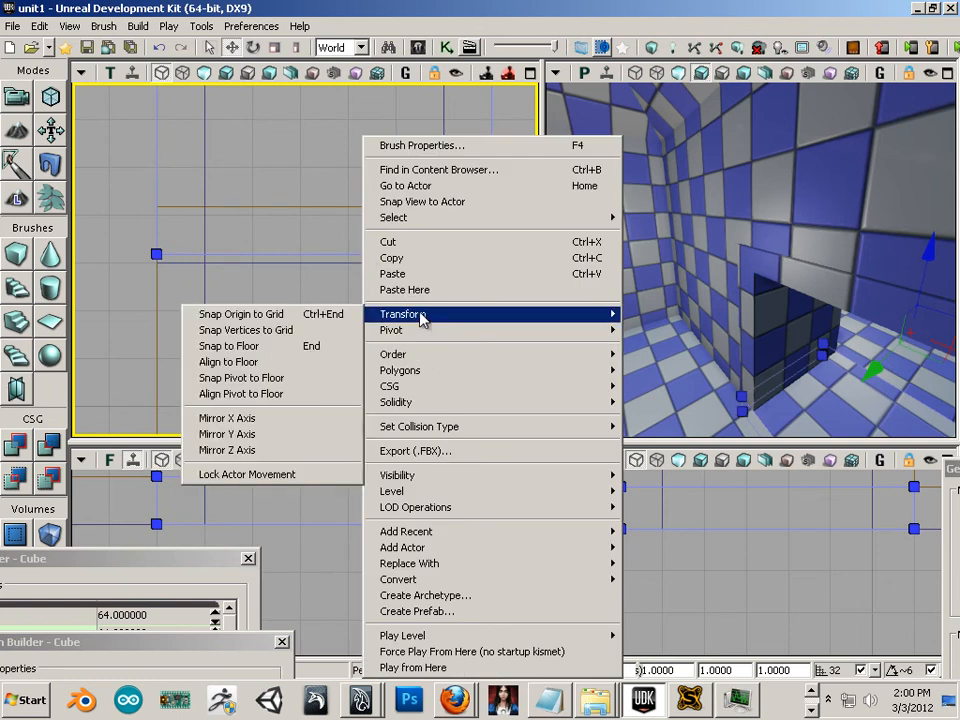
pyautogui.click(343, 331)
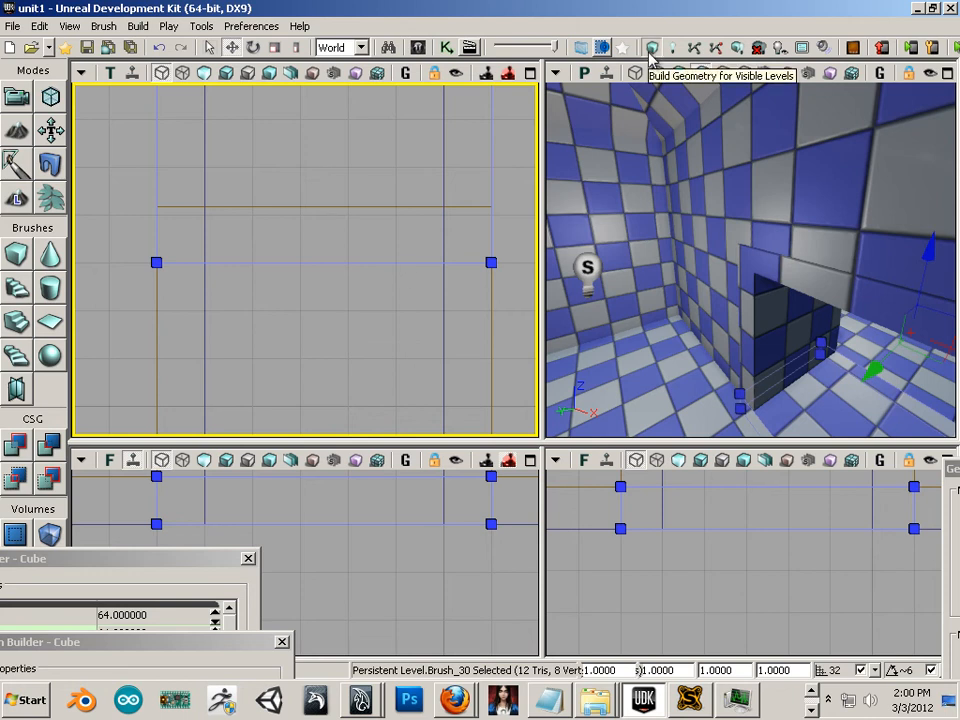
pyautogui.click(651, 47)
pyautogui.moveTo(678, 360)
pyautogui.mouseDown()
pyautogui.moveTo(669, 291)
pyautogui.moveTo(705, 437)
pyautogui.moveTo(707, 374)
pyautogui.moveTo(677, 342)
pyautogui.mouseUp()
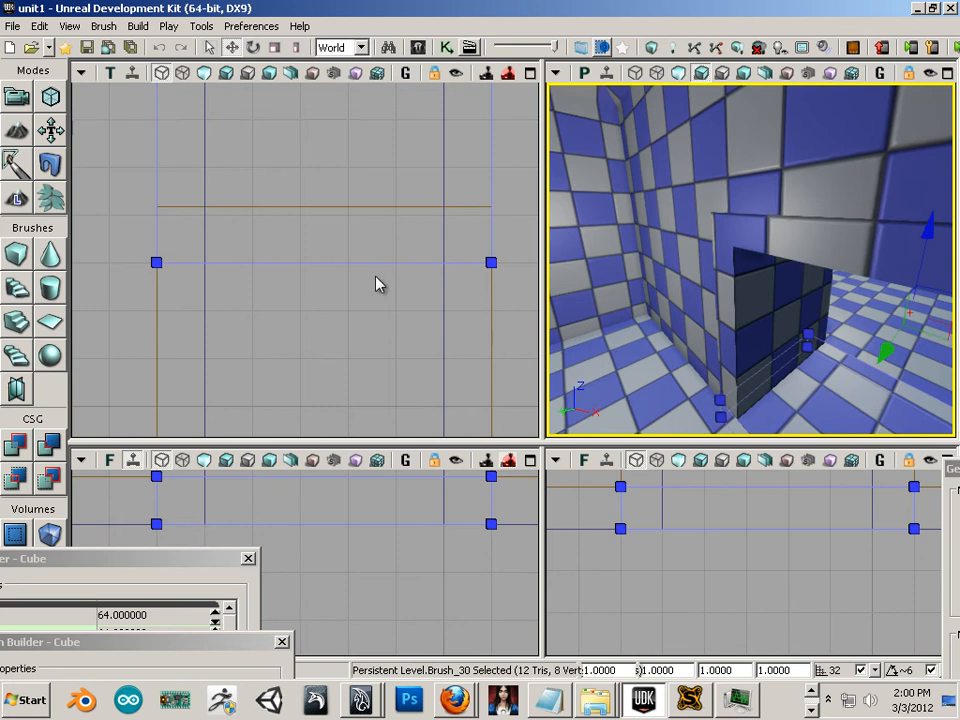
# Step: Snap the vertices of the subtractive brush cutting the doorway opening to the grid and rebuild the visible levels' geometry
pyautogui.click(386, 208)
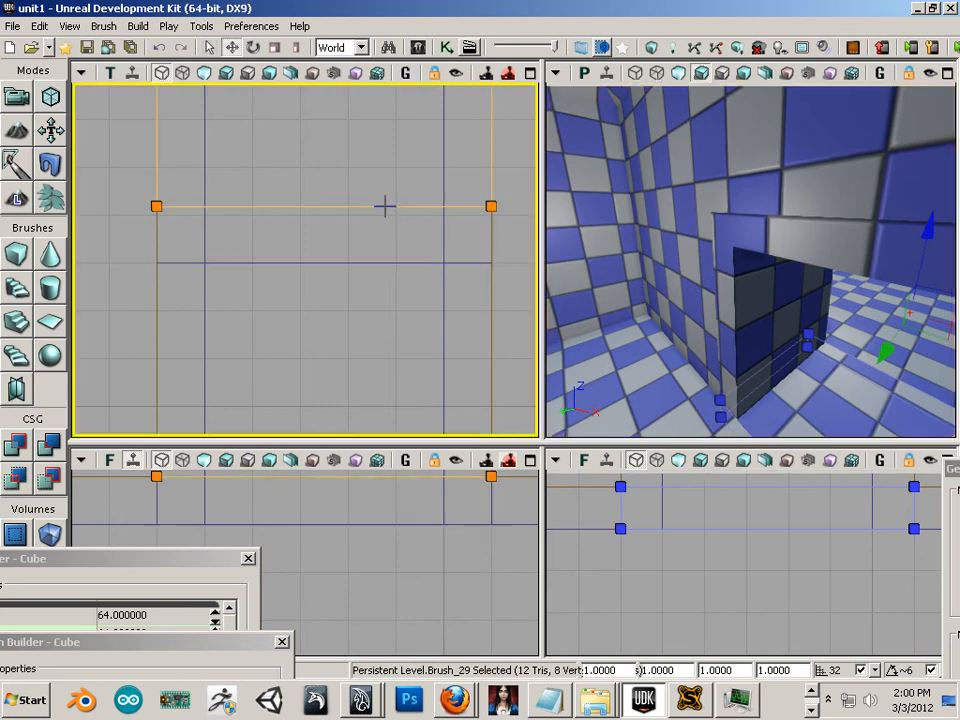
pyautogui.scroll(-8, 393, 241)
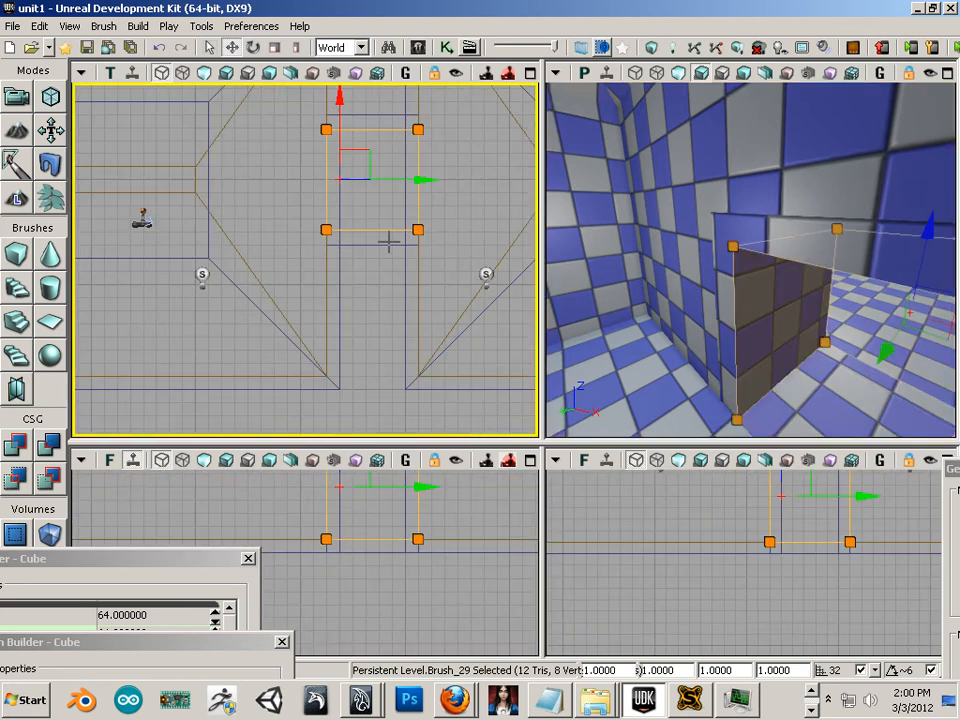
pyautogui.scroll(4, 386, 243)
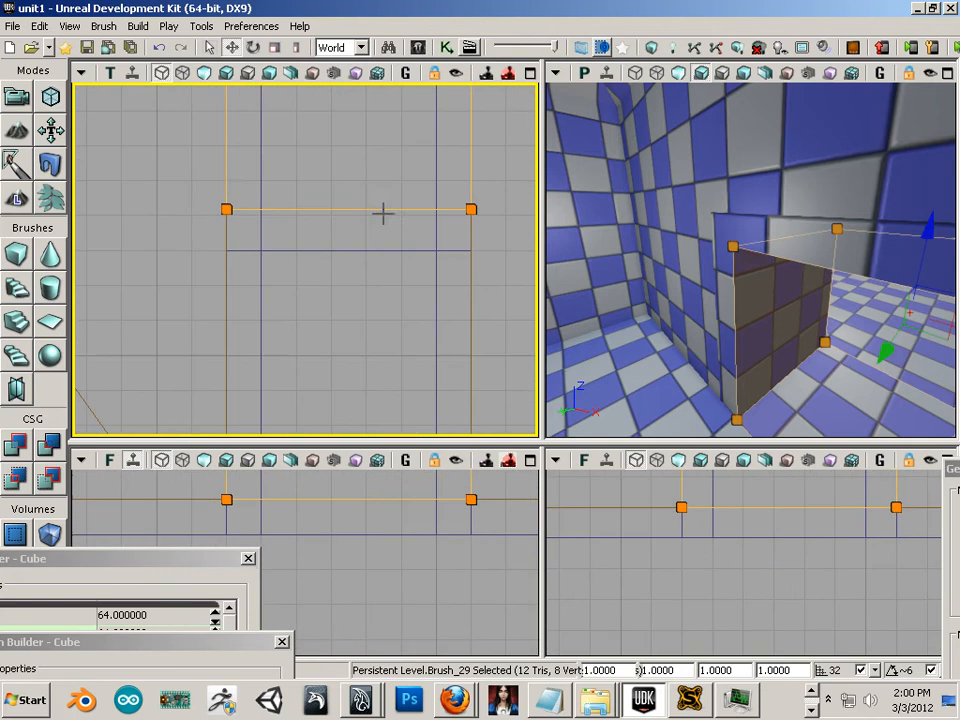
pyautogui.rightClick(374, 208)
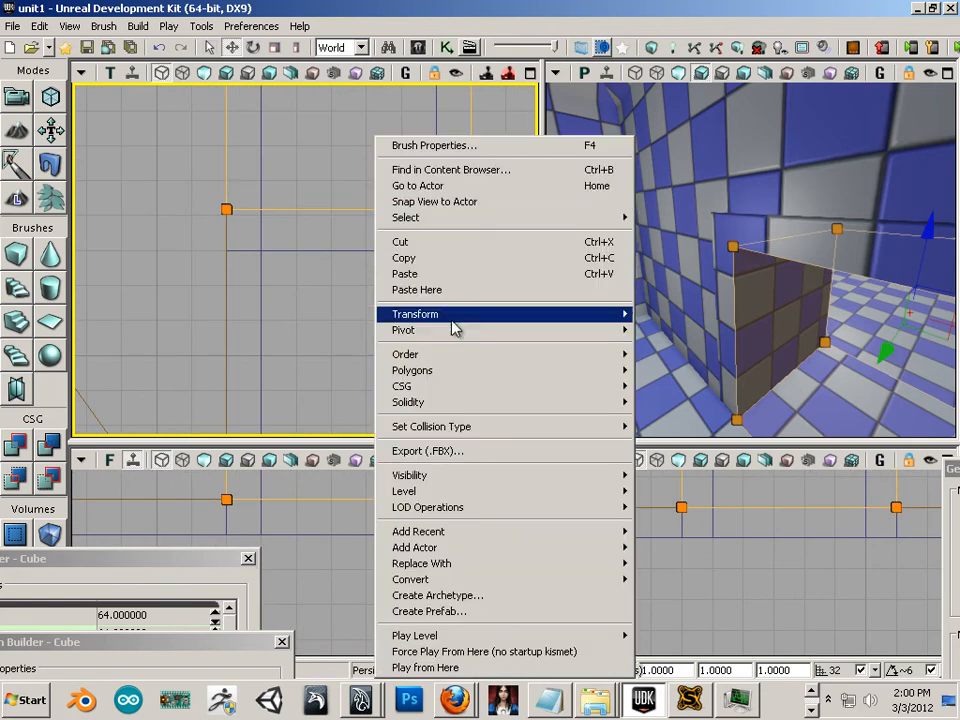
pyautogui.moveTo(446, 316)
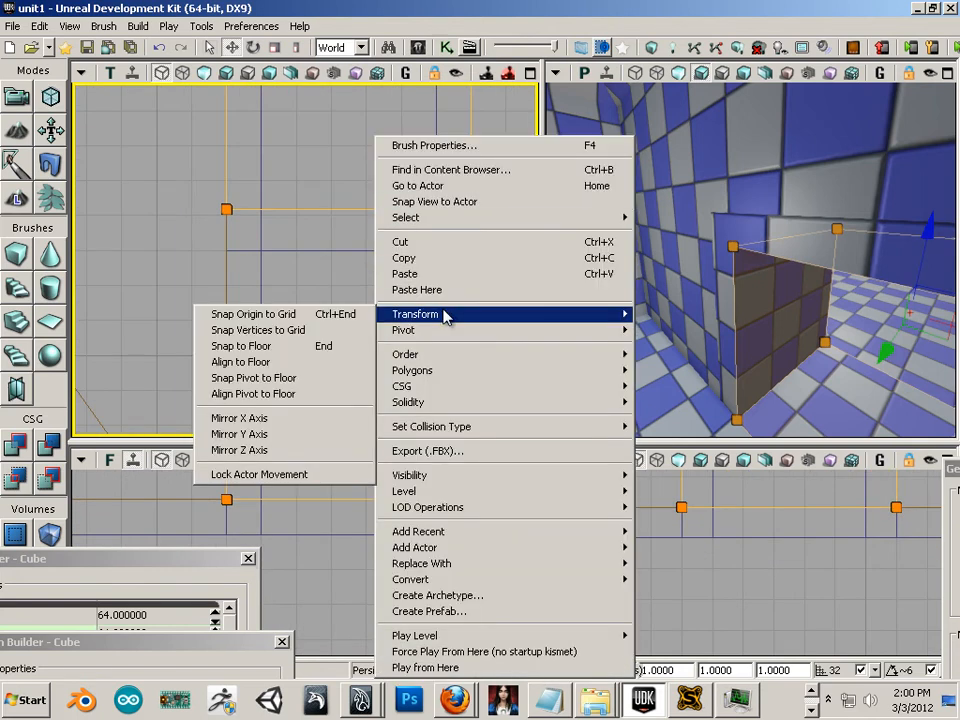
pyautogui.click(329, 330)
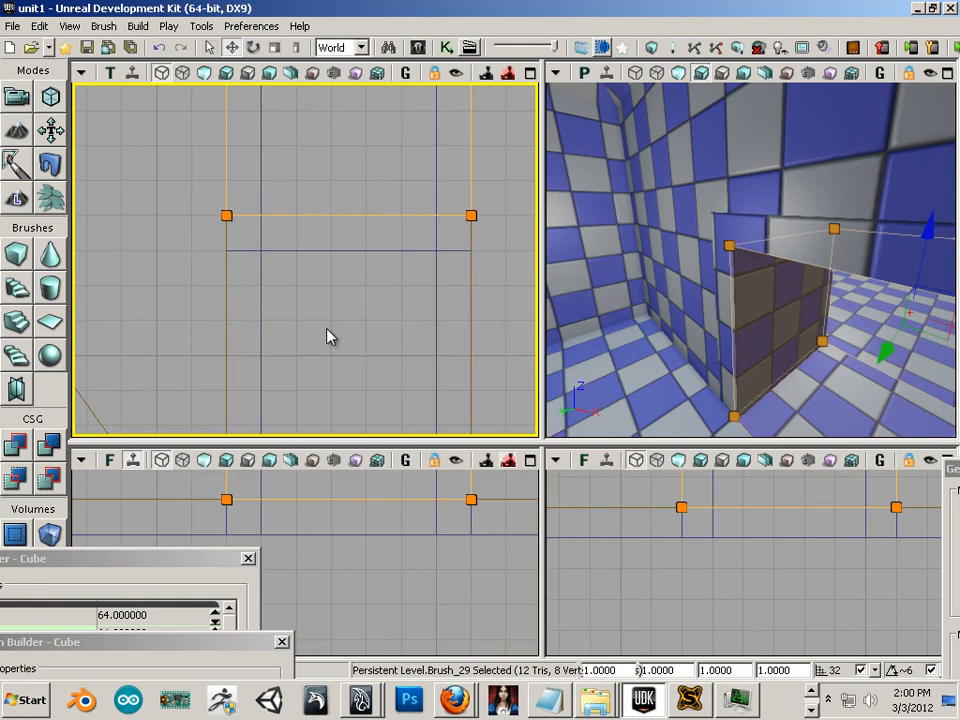
pyautogui.click(651, 50)
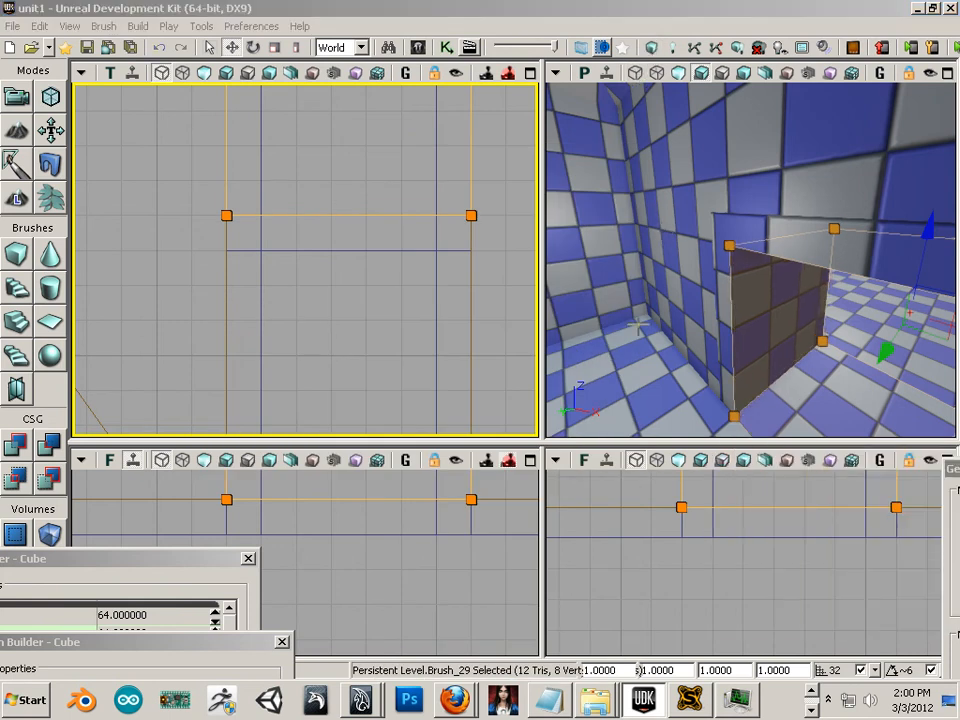
pyautogui.moveTo(655, 288); pyautogui.dragTo(662, 298)
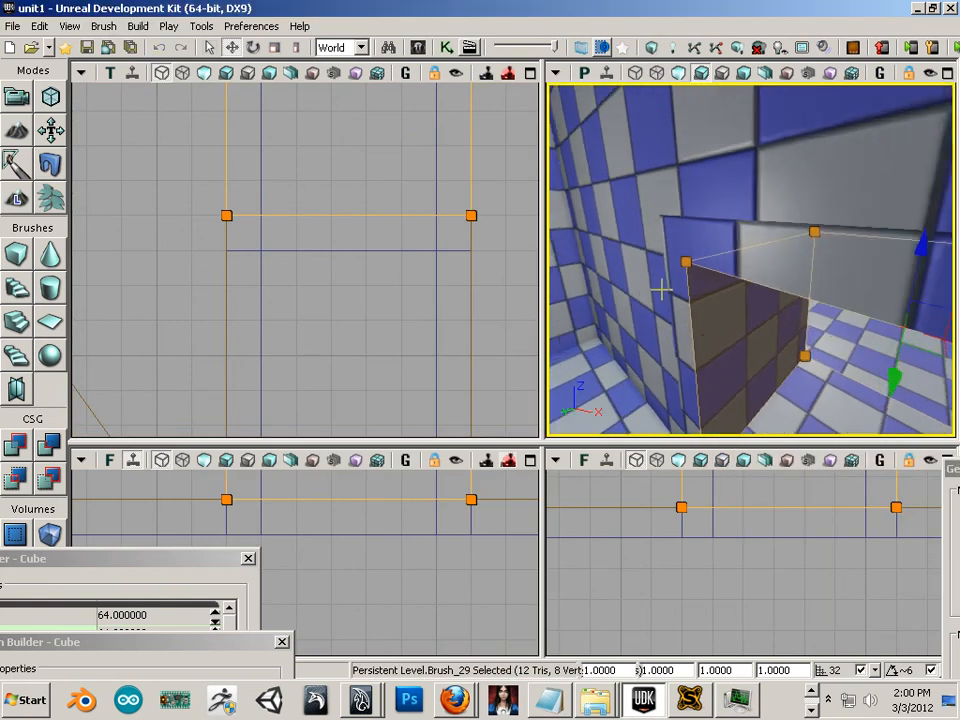
pyautogui.click(687, 246)
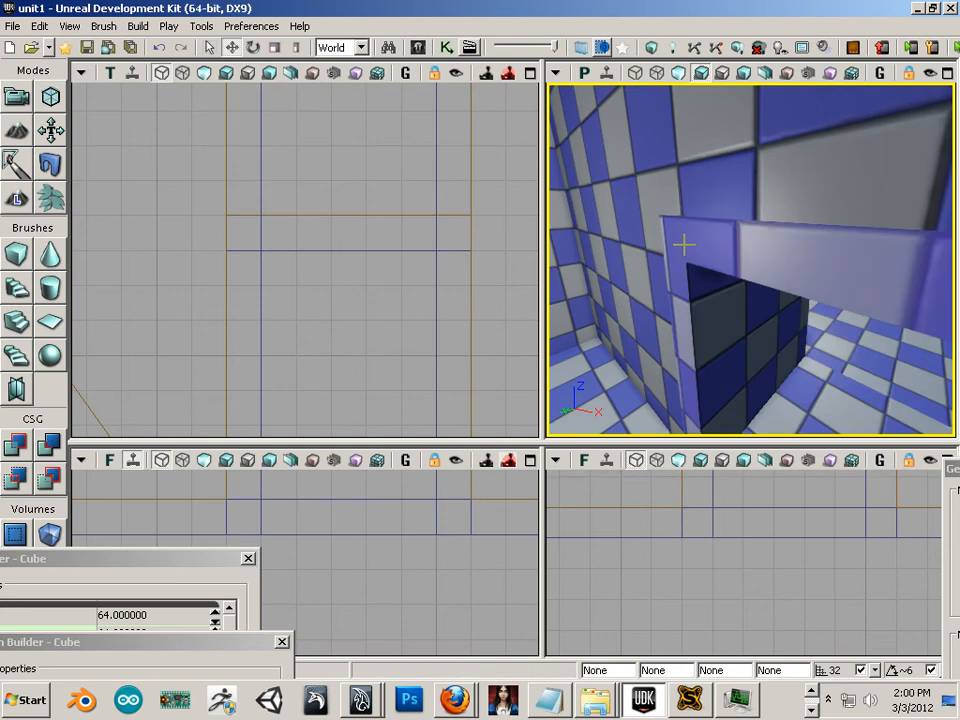
pyautogui.click(469, 217)
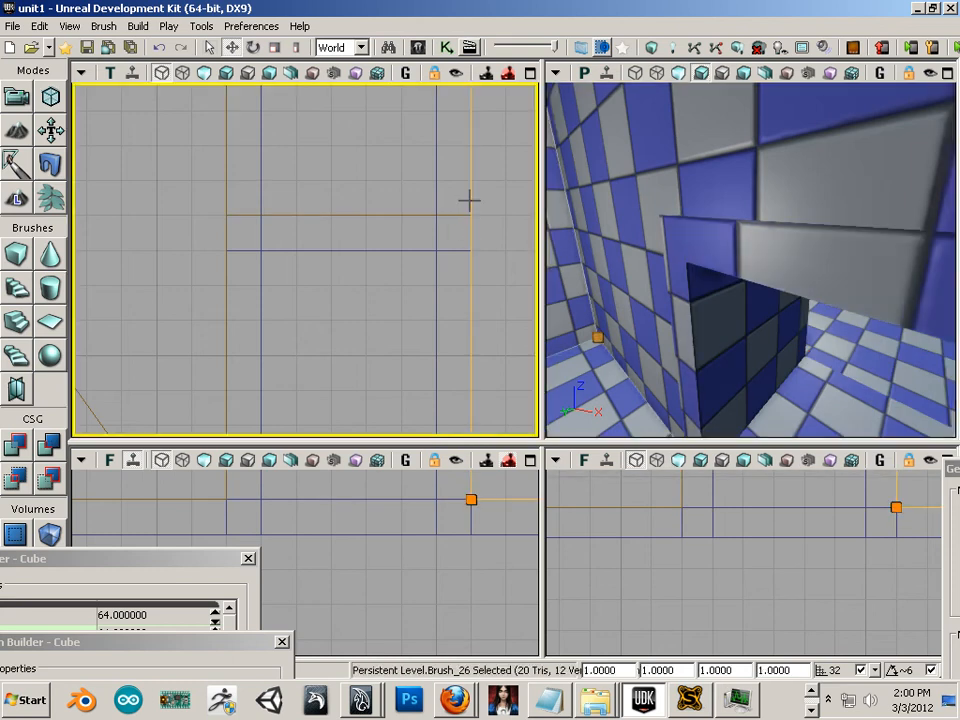
pyautogui.click(690, 232)
pyautogui.click(688, 230)
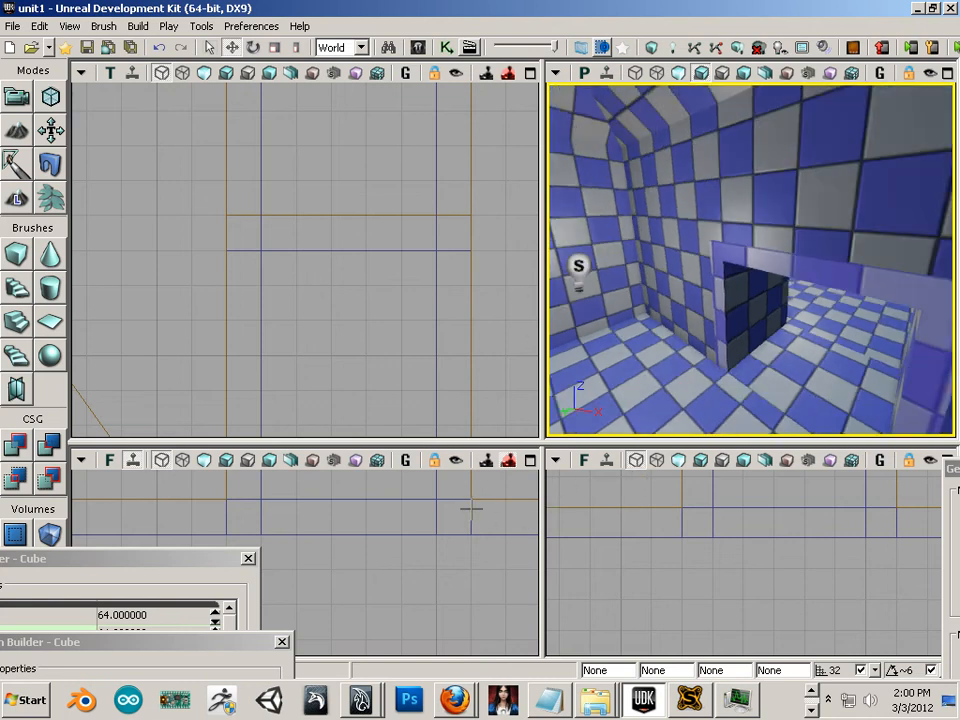
pyautogui.click(456, 568)
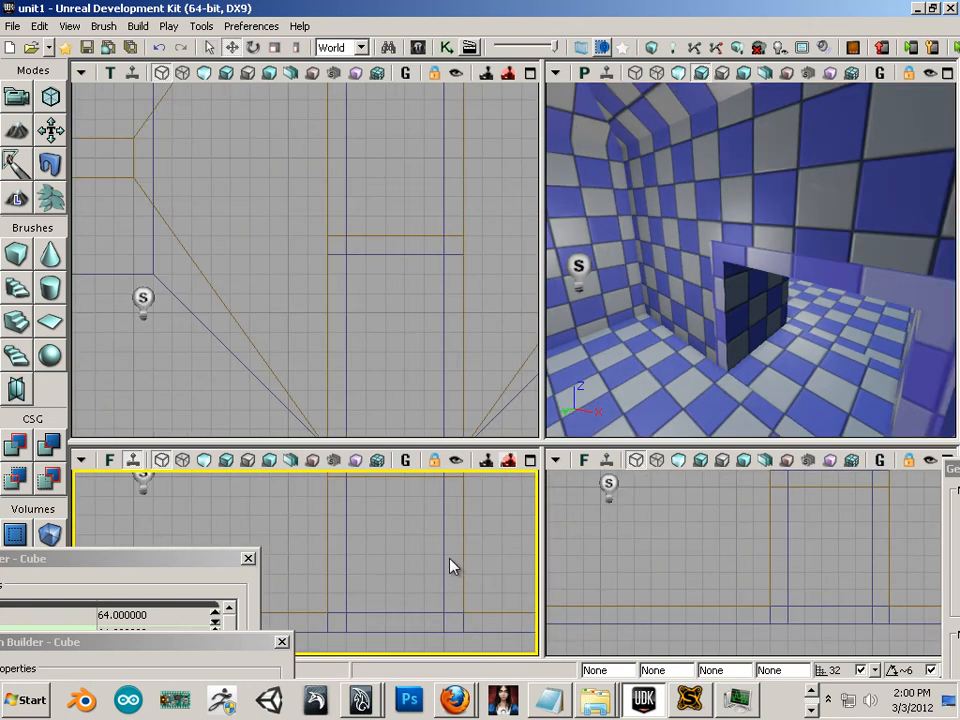
pyautogui.scroll(-3, 449, 566)
# Step: Reduce the grid snap to 8 units and move the additive doorway brush's positive-Y side face one grid step outwards into the room
pyautogui.click(428, 502)
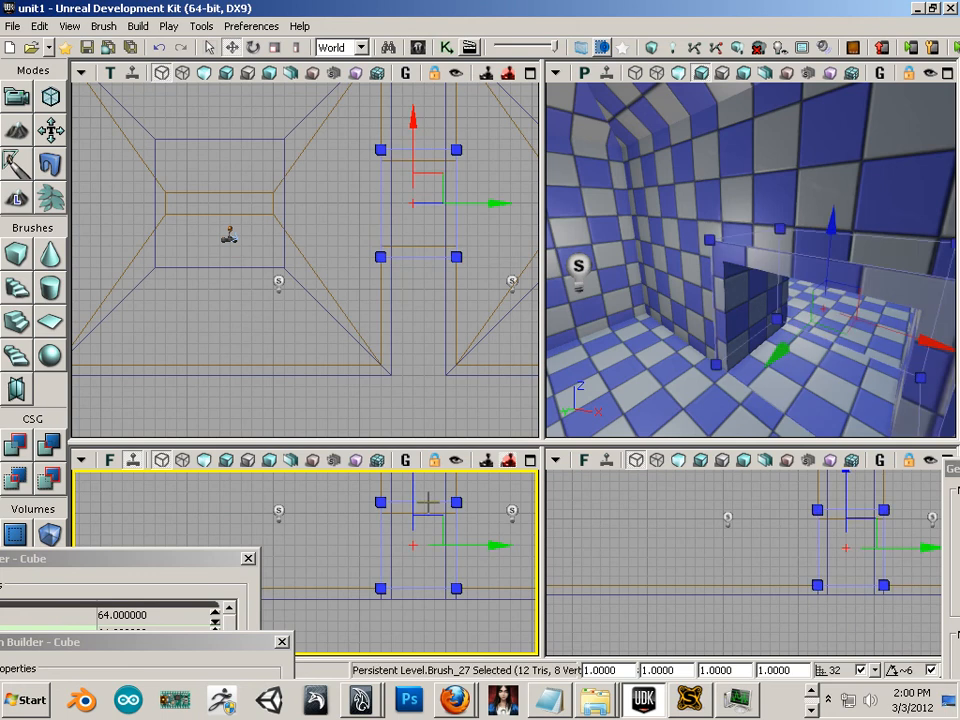
pyautogui.moveTo(423, 318); pyautogui.dragTo(384, 397)
pyautogui.scroll(2, 383, 395)
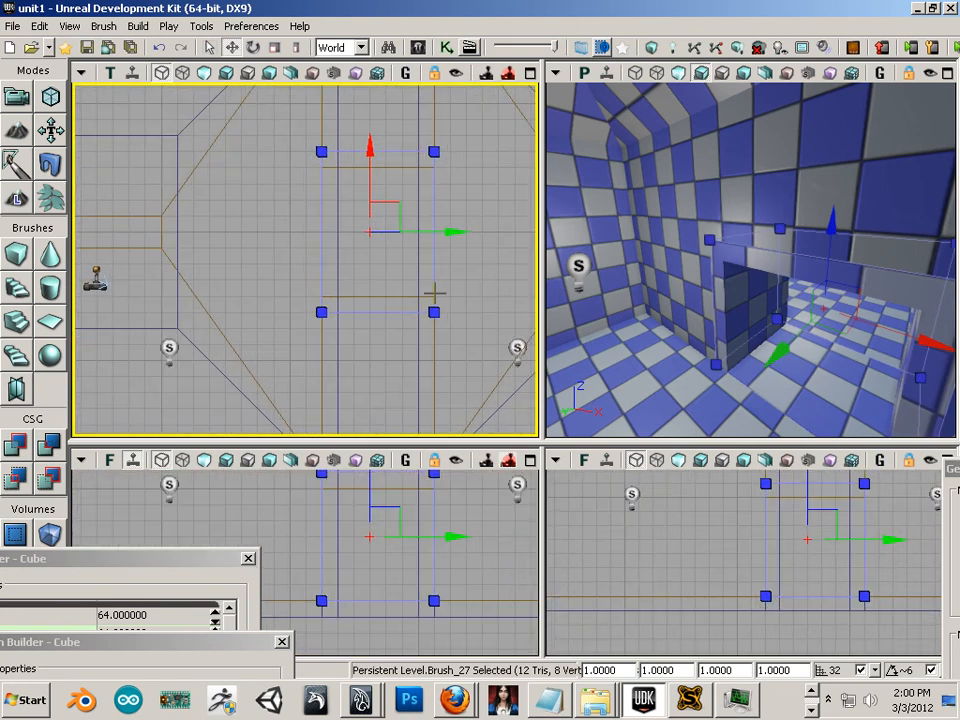
pyautogui.scroll(1, 434, 286)
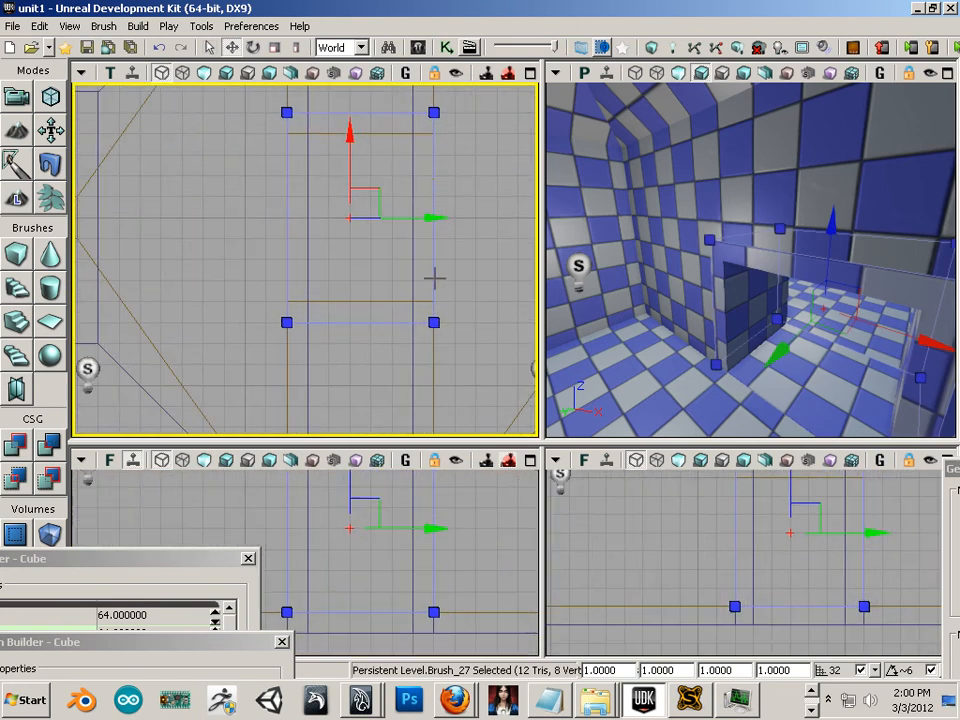
pyautogui.click(432, 190)
pyautogui.moveTo(489, 214)
pyautogui.mouseDown()
pyautogui.moveTo(521, 214)
pyautogui.moveTo(499, 221)
pyautogui.mouseUp()
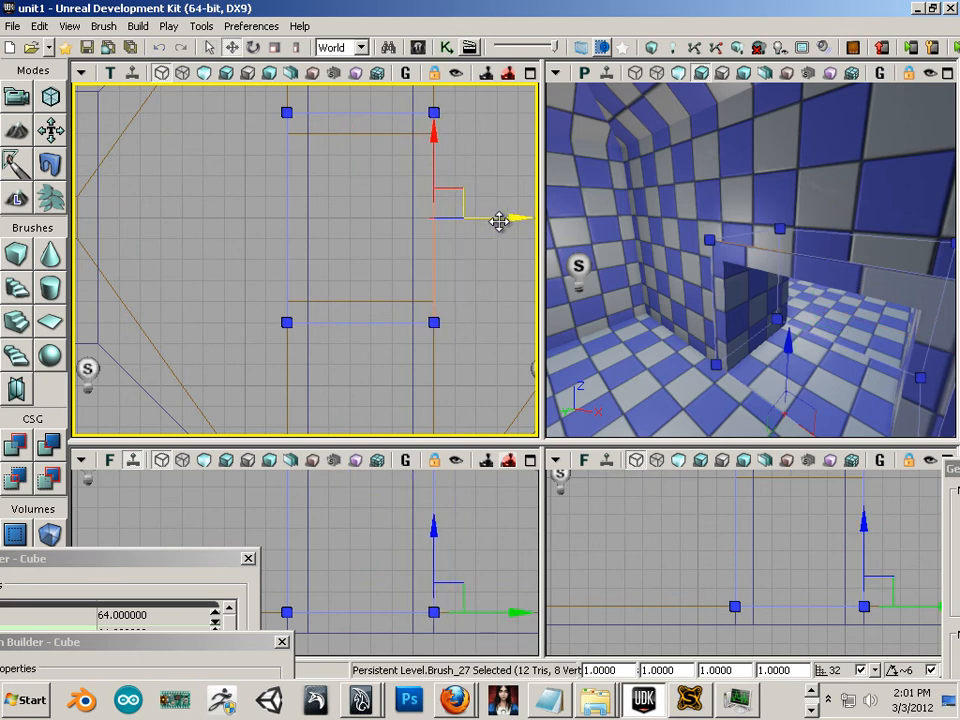
pyautogui.scroll(1, 377, 238)
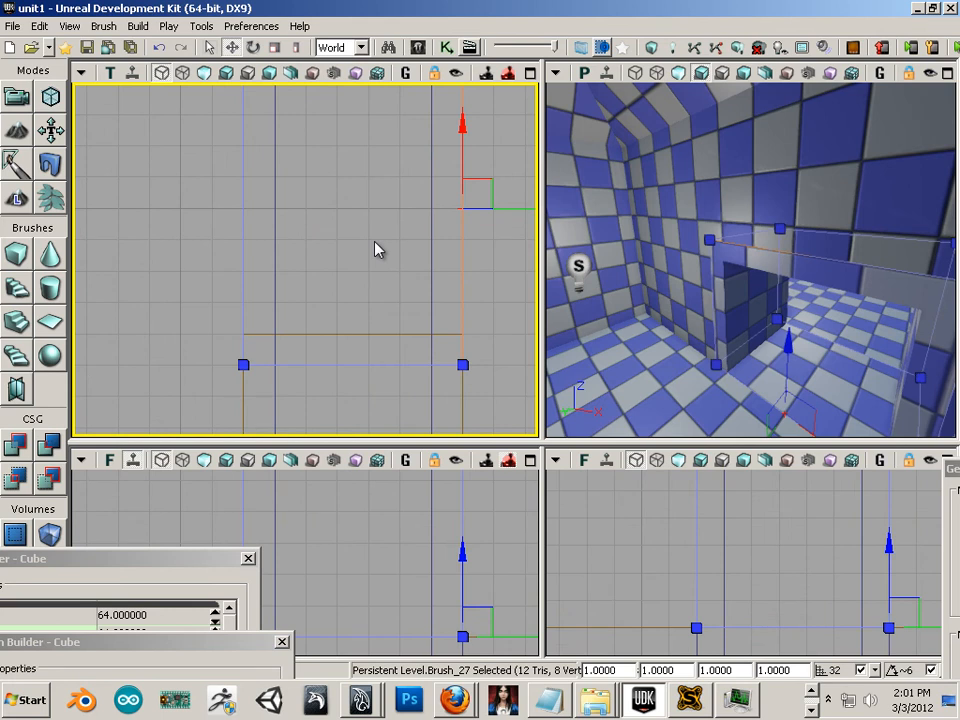
pyautogui.press('[')
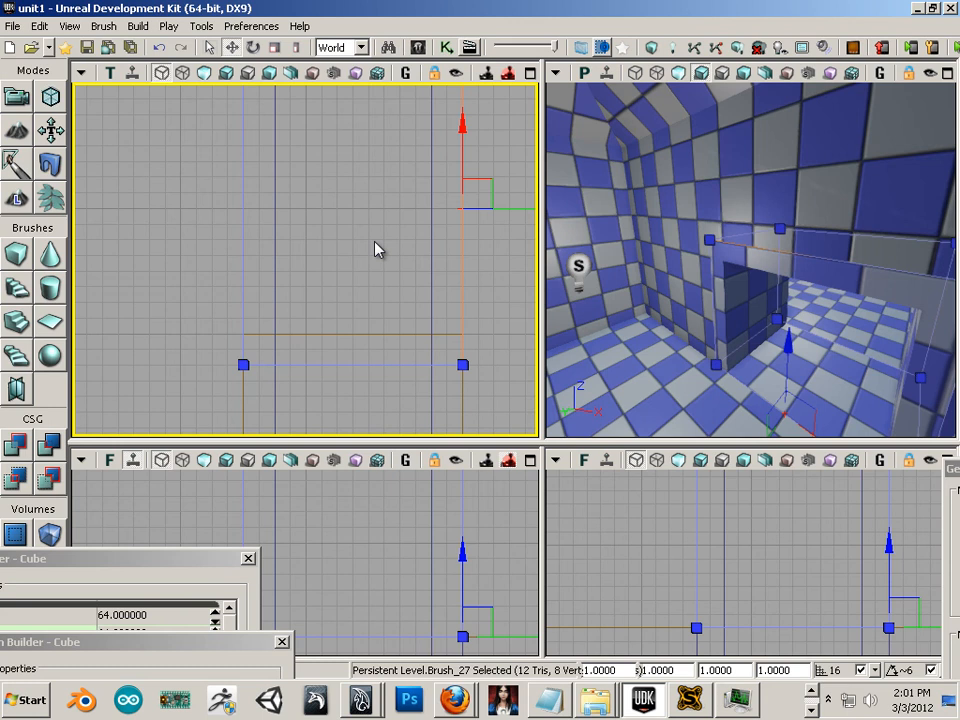
pyautogui.press('[')
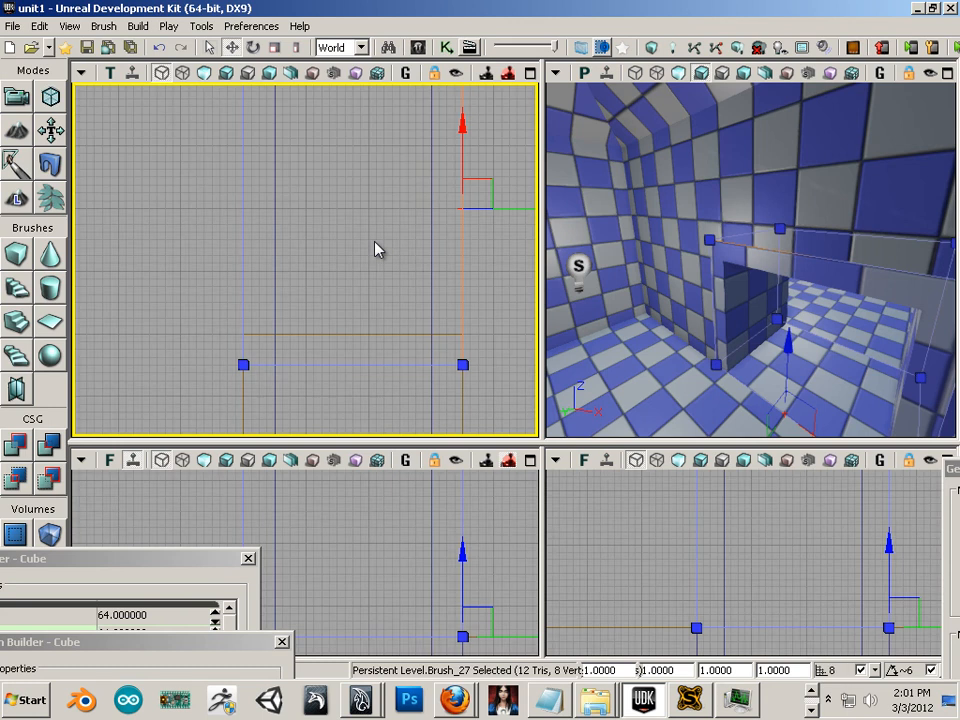
pyautogui.scroll(2, 381, 264)
pyautogui.scroll(-1, 424, 241)
pyautogui.moveTo(530, 201); pyautogui.dragTo(539, 201)
# Step: Move the additive doorway brush's negative-Y side face 8 units outwards into the neighbouring room and rebuild the visible levels' geometry
pyautogui.click(221, 257)
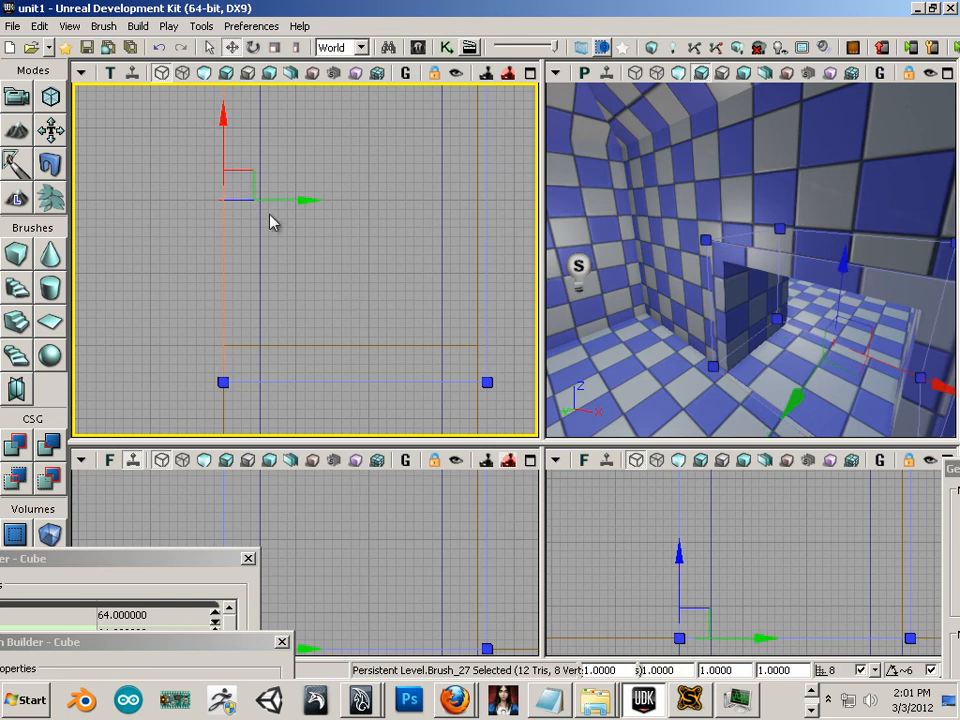
pyautogui.moveTo(297, 199); pyautogui.dragTo(281, 199)
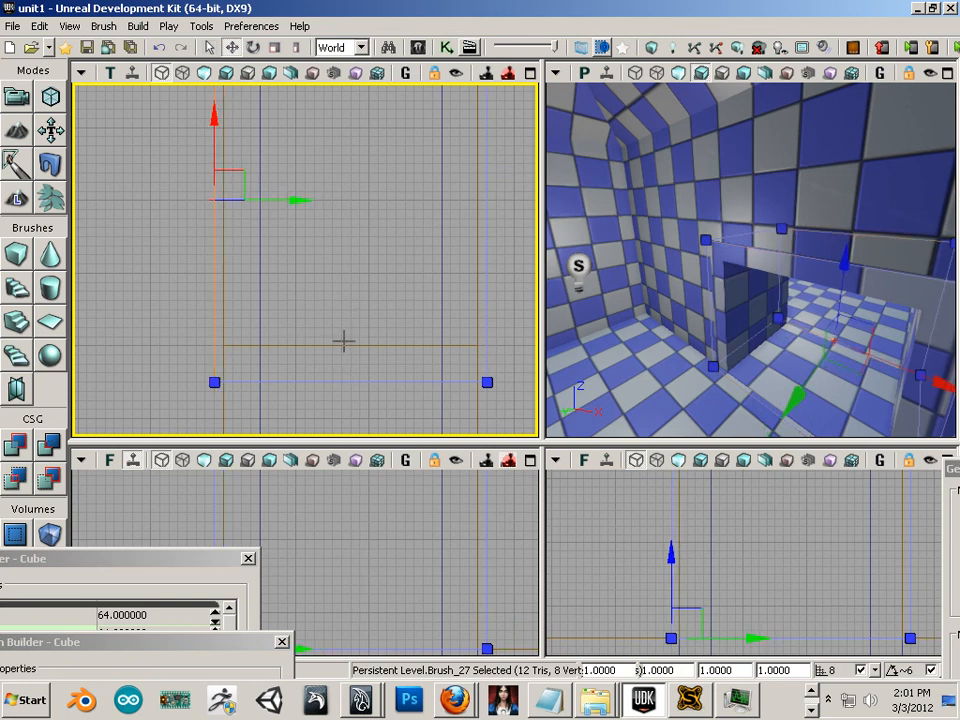
pyautogui.click(651, 47)
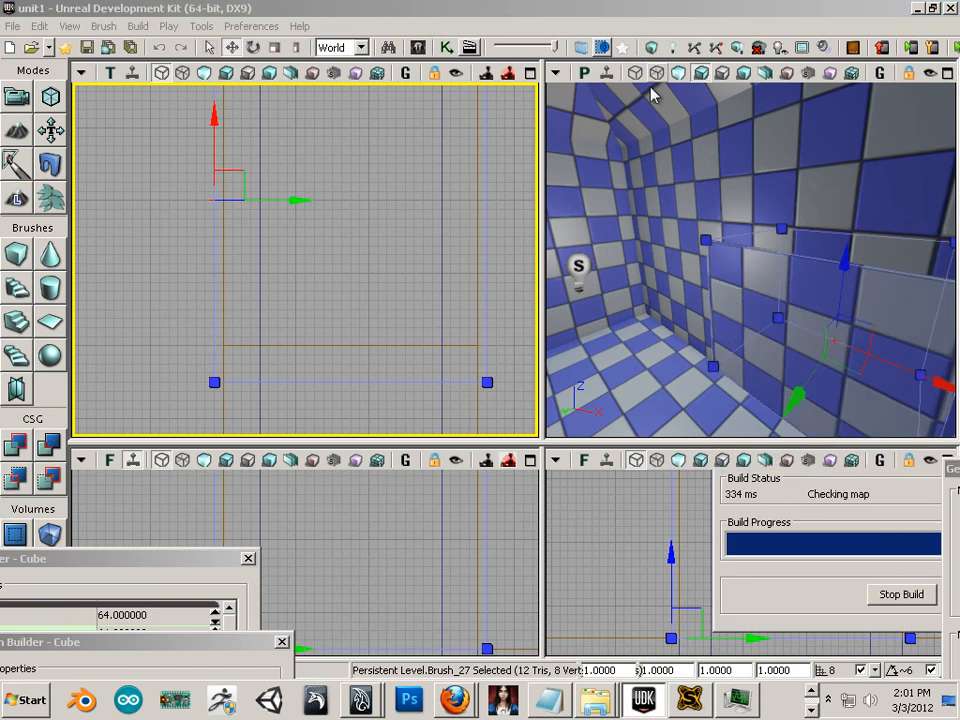
# Step: Move both Y-side faces of the subtractive doorway brush 8 units outwards, flush with the additive brush, and rebuild the visible levels' geometry
pyautogui.click(478, 297)
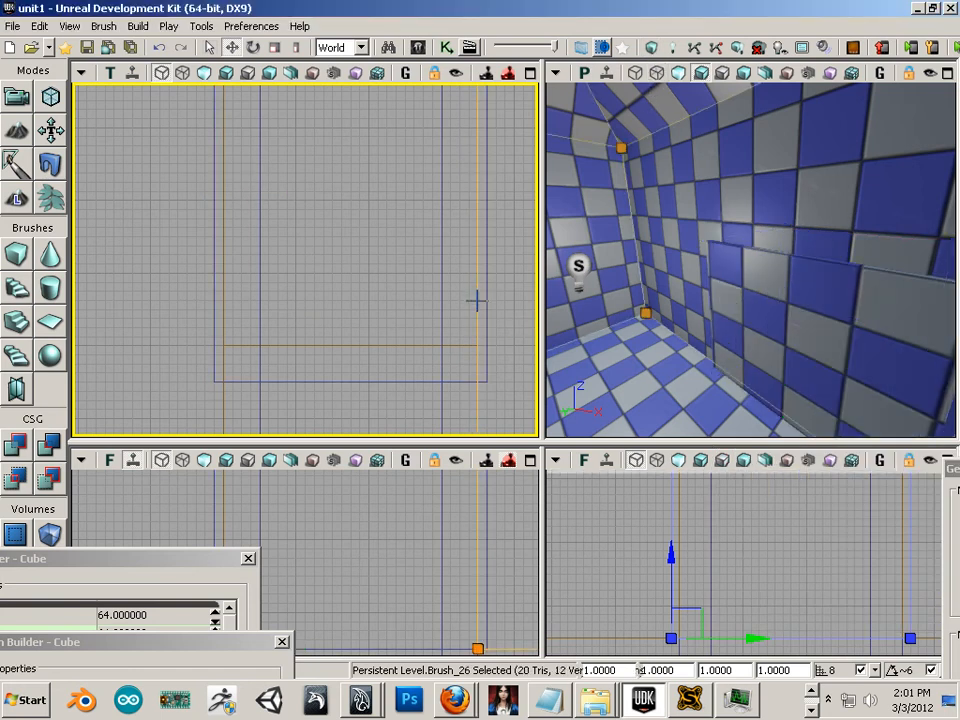
pyautogui.click(375, 345)
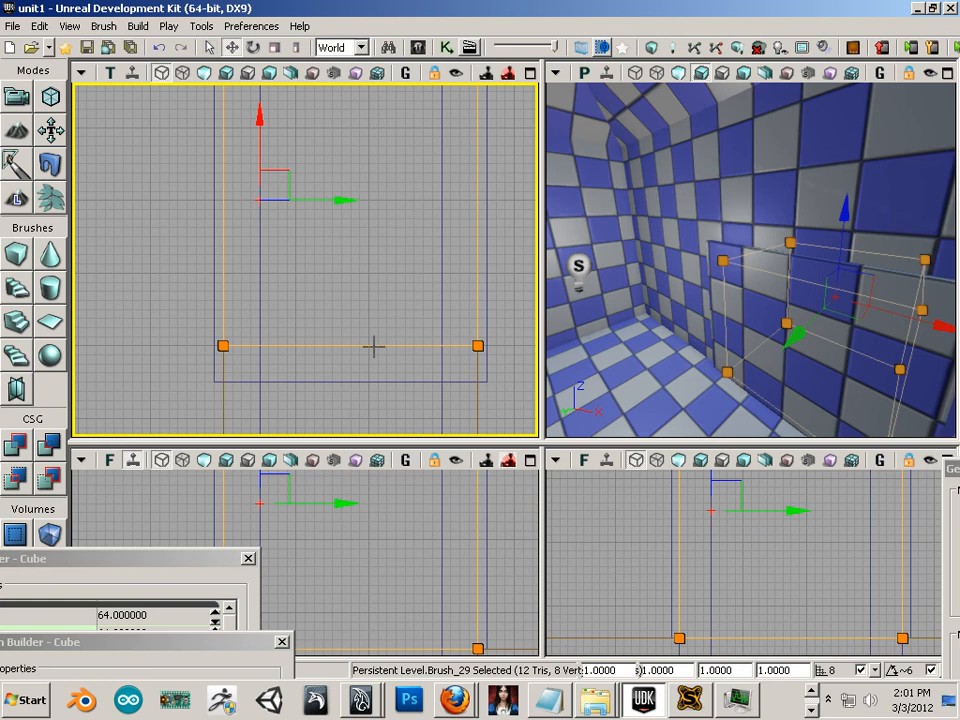
pyautogui.click(476, 260)
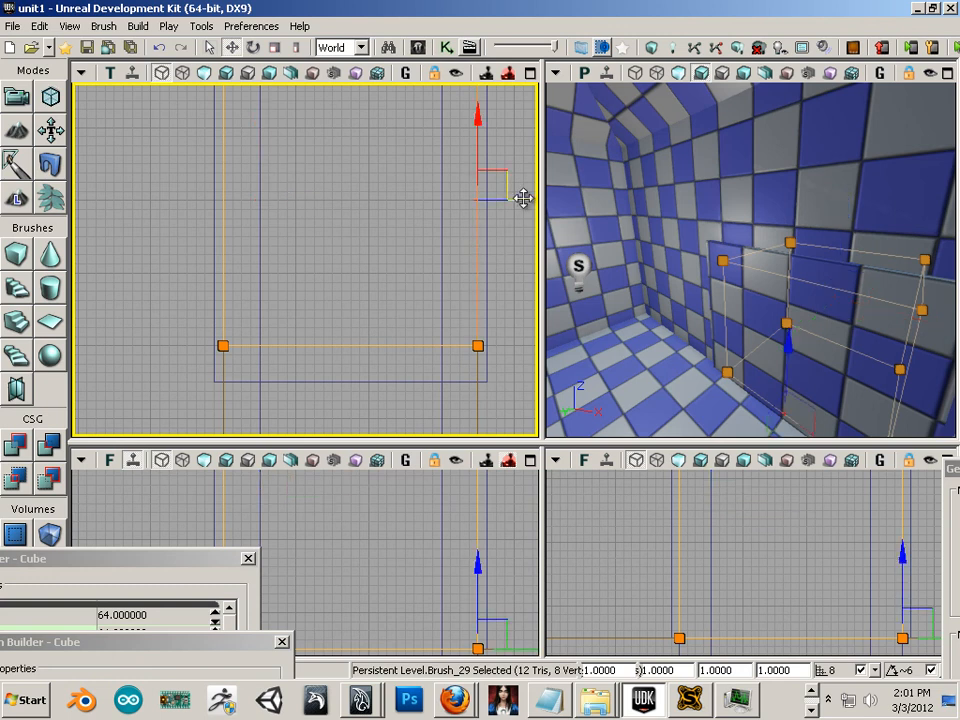
pyautogui.moveTo(523, 198); pyautogui.dragTo(529, 199)
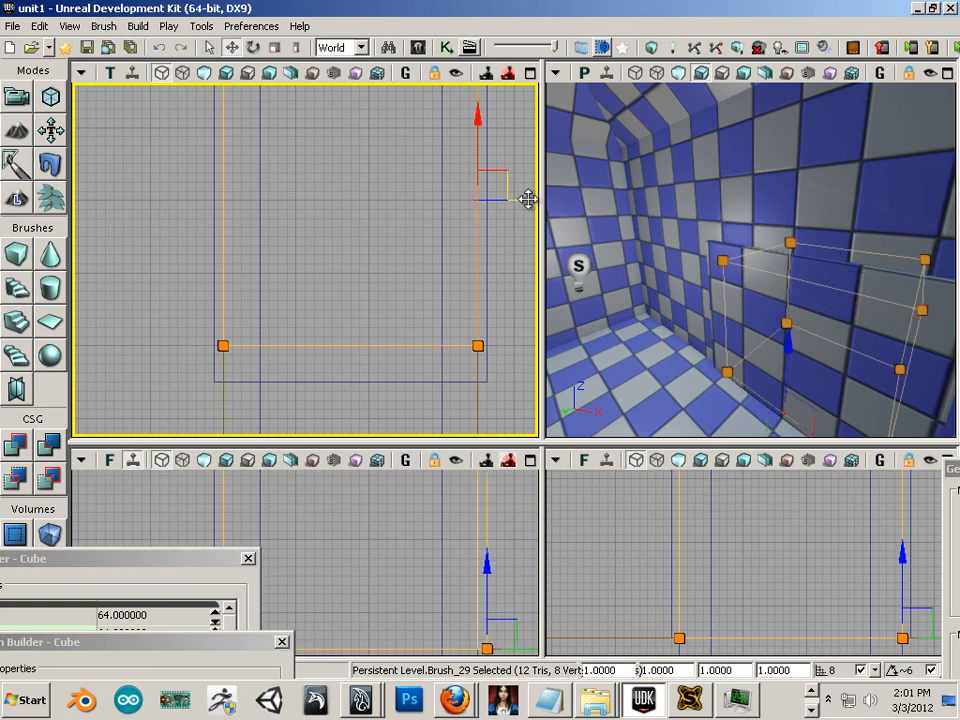
pyautogui.click(222, 201)
pyautogui.moveTo(306, 199); pyautogui.dragTo(285, 199)
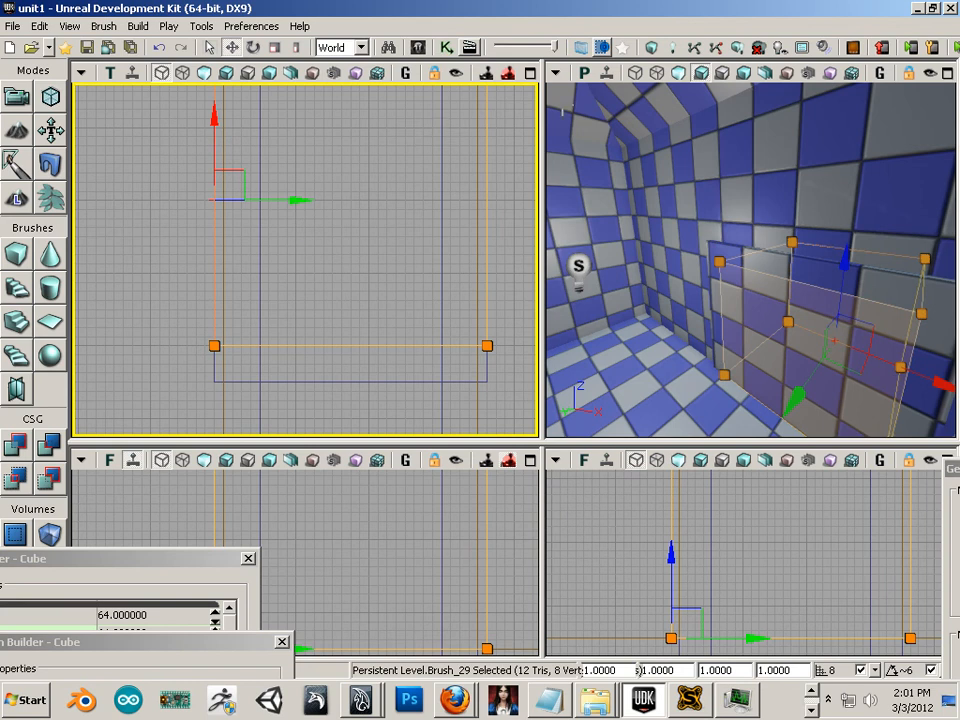
pyautogui.click(652, 48)
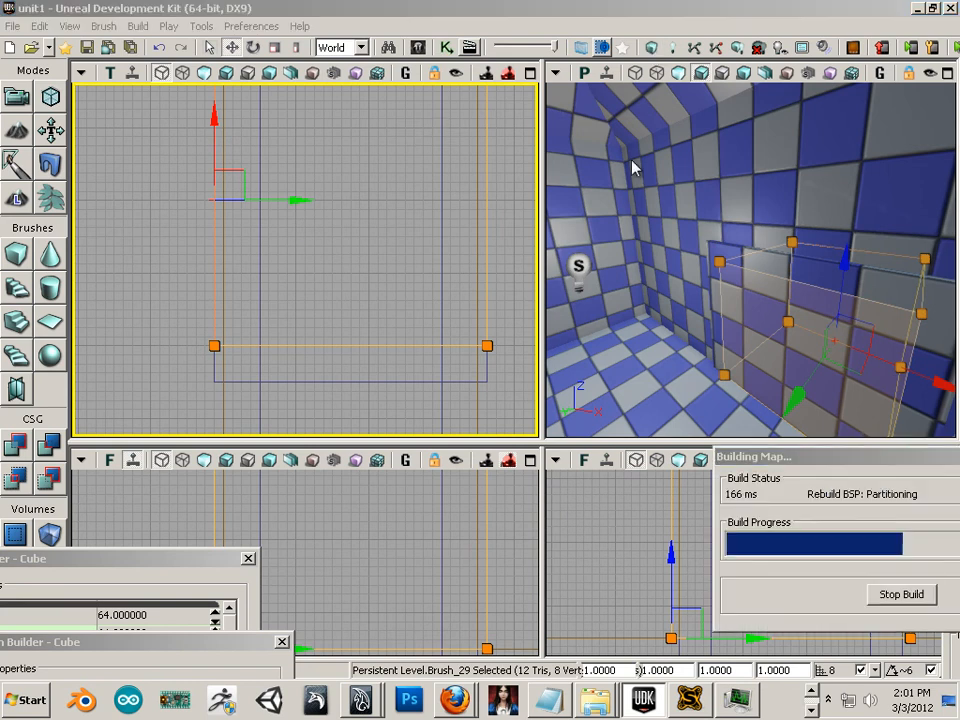
# Step: Examine the rebuilt doorway from inside the rooms, then the building's exterior entrance and curved staircase, with no brush selected
pyautogui.moveTo(630, 272); pyautogui.dragTo(630, 288)
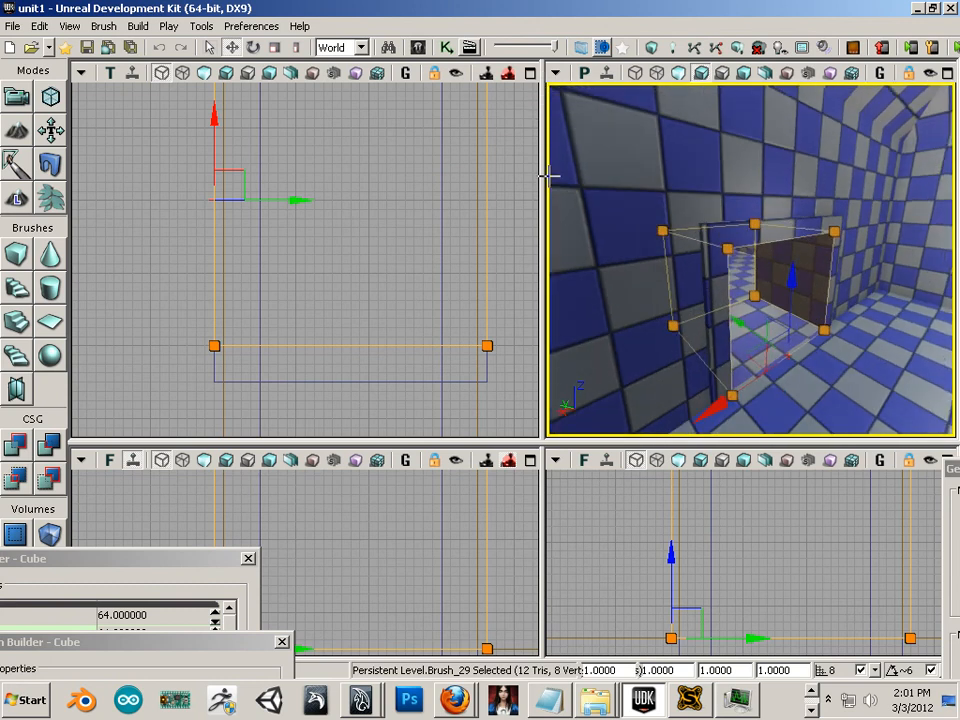
pyautogui.moveTo(563, 119); pyautogui.dragTo(567, 92)
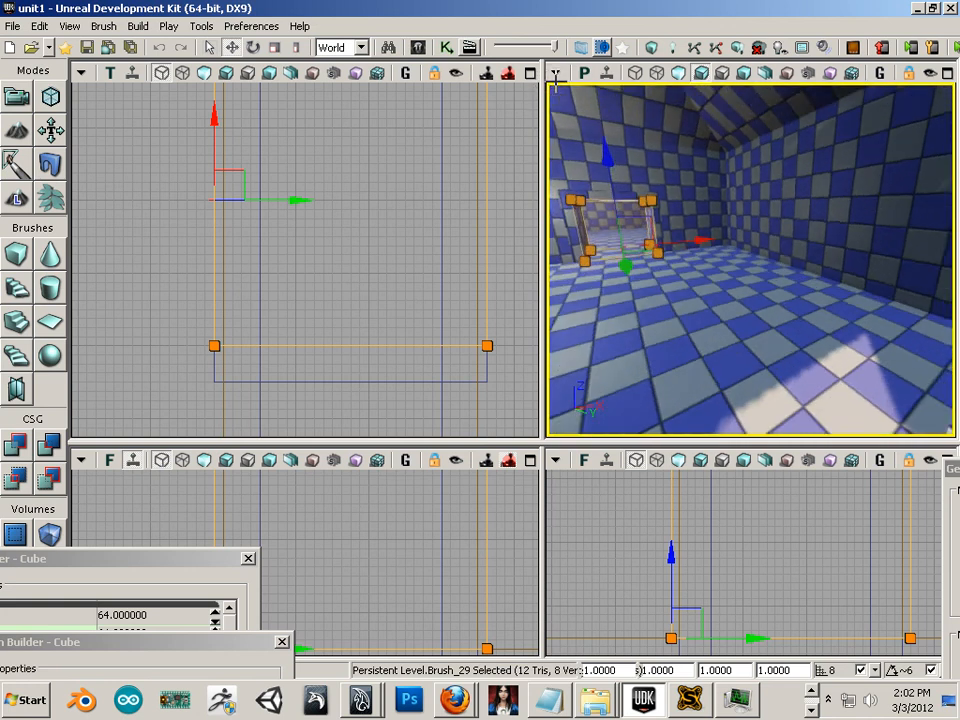
pyautogui.moveTo(673, 408); pyautogui.dragTo(549, 418, button='right')
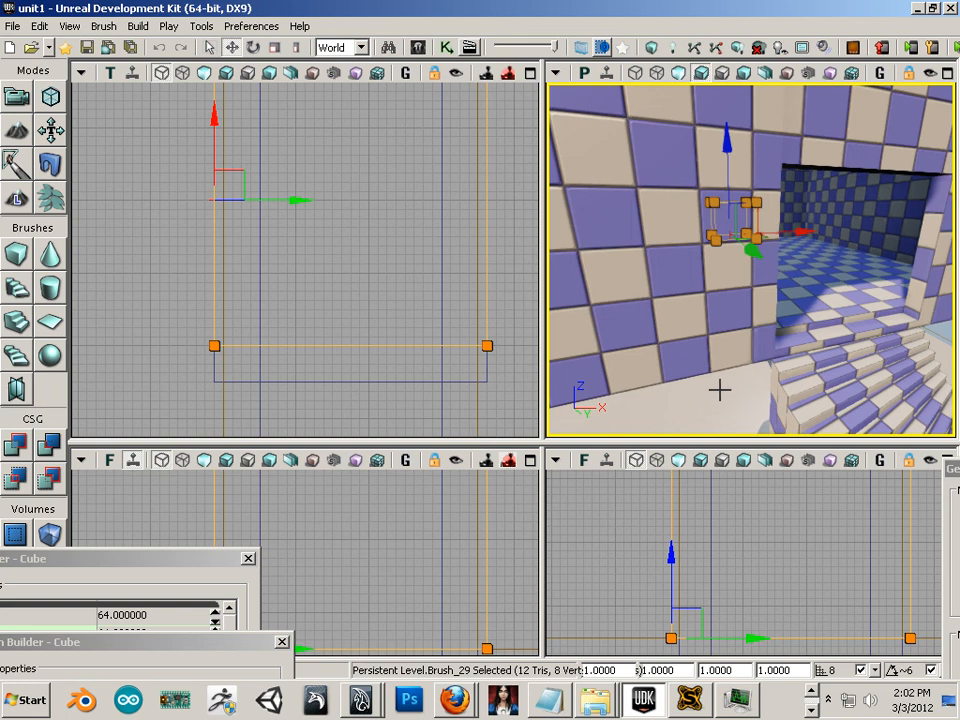
pyautogui.moveTo(720, 390); pyautogui.dragTo(719, 388, button='right')
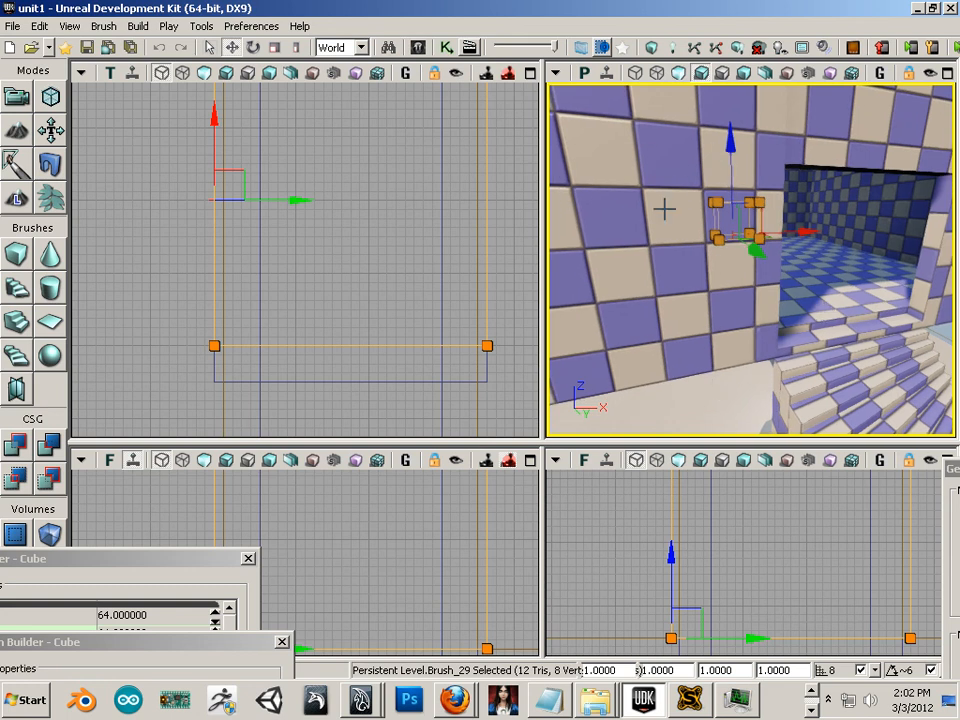
pyautogui.moveTo(664, 212); pyautogui.dragTo(750, 388, button='right')
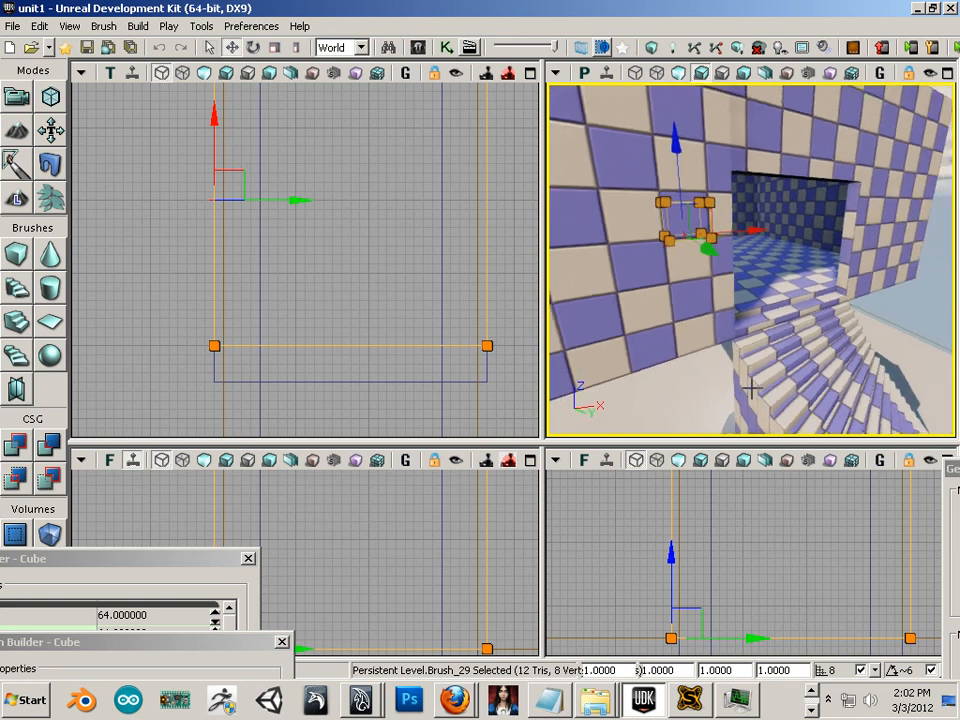
pyautogui.moveTo(751, 388); pyautogui.dragTo(844, 264)
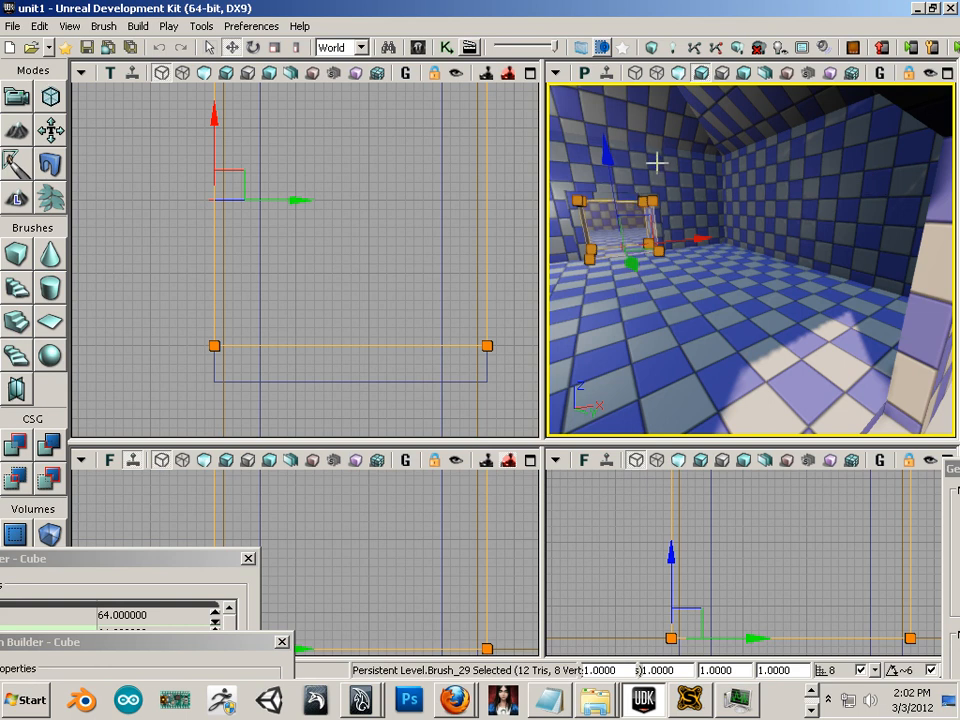
pyautogui.moveTo(752, 336)
pyautogui.mouseDown()
pyautogui.moveTo(774, 403)
pyautogui.moveTo(866, 435)
pyautogui.moveTo(924, 432)
pyautogui.moveTo(735, 317)
pyautogui.mouseUp()
pyautogui.press('Escape')
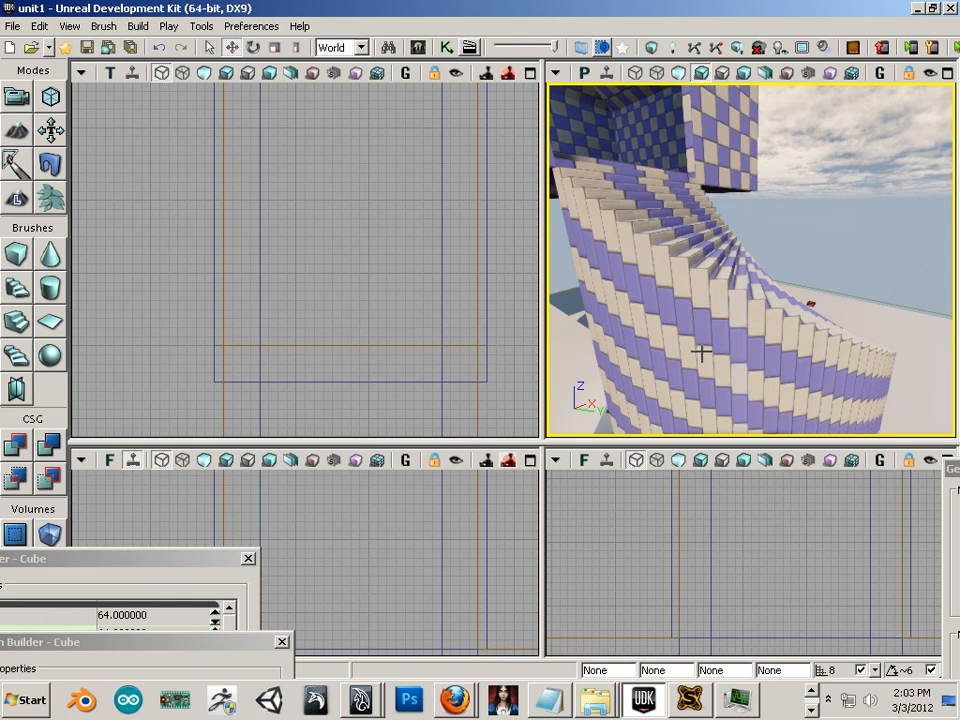
pyautogui.scroll(-2, 680, 341)
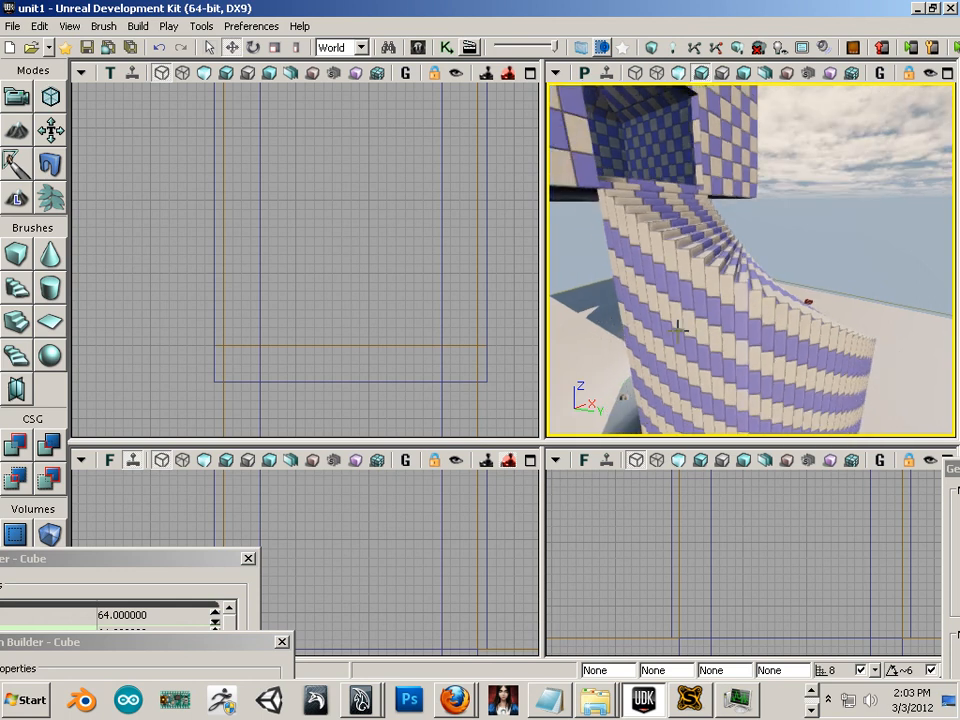
pyautogui.moveTo(622, 314); pyautogui.dragTo(546, 356)
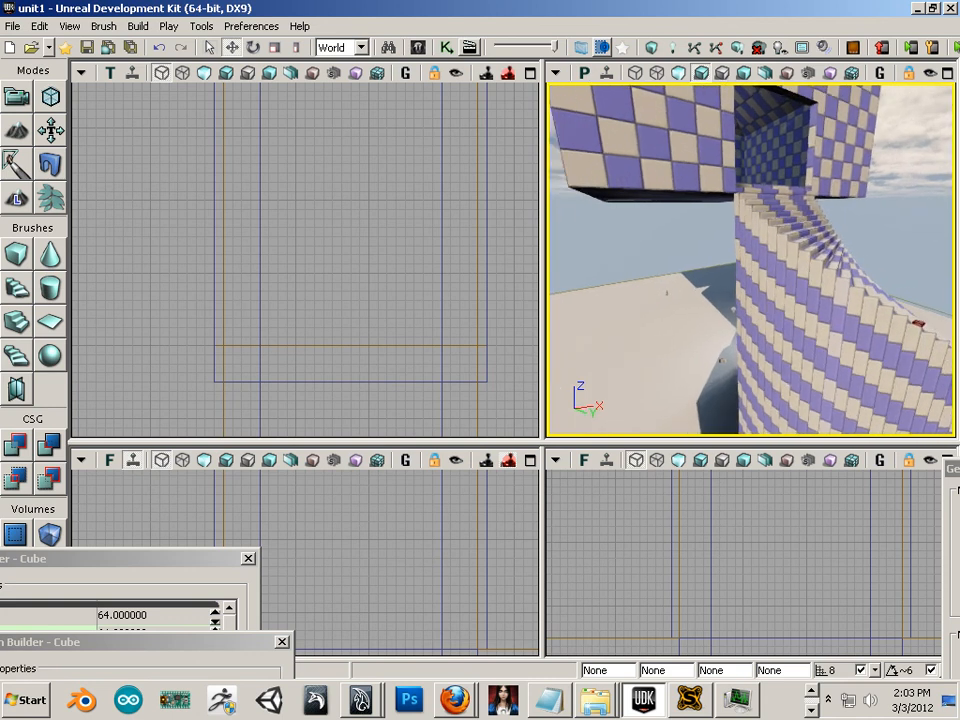